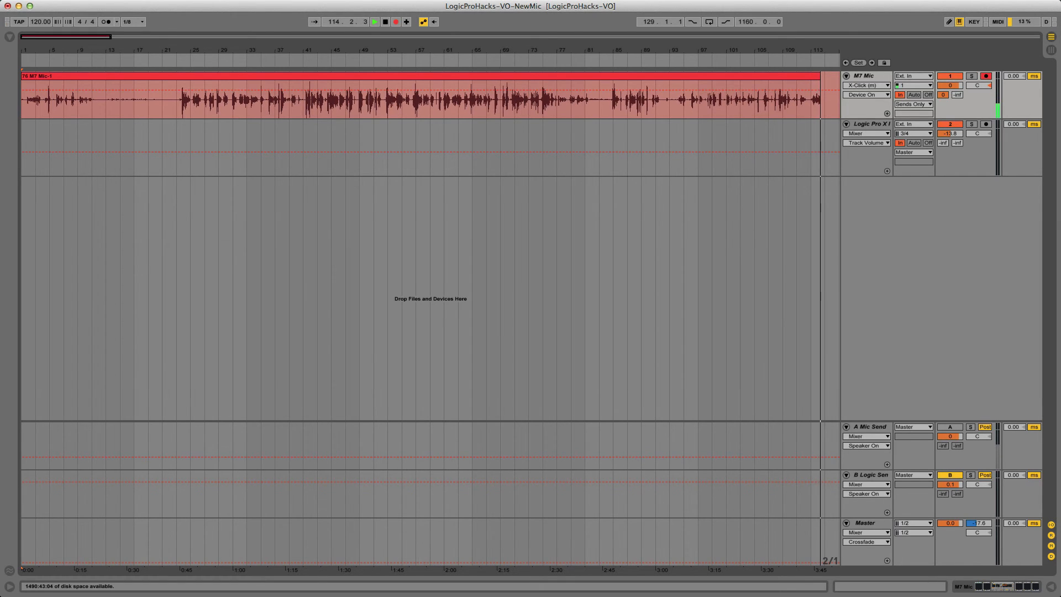
- Review Live's audio preferences, including the input and output devices and the Input Config channel pairs, and close the preferences
key(super+comma)
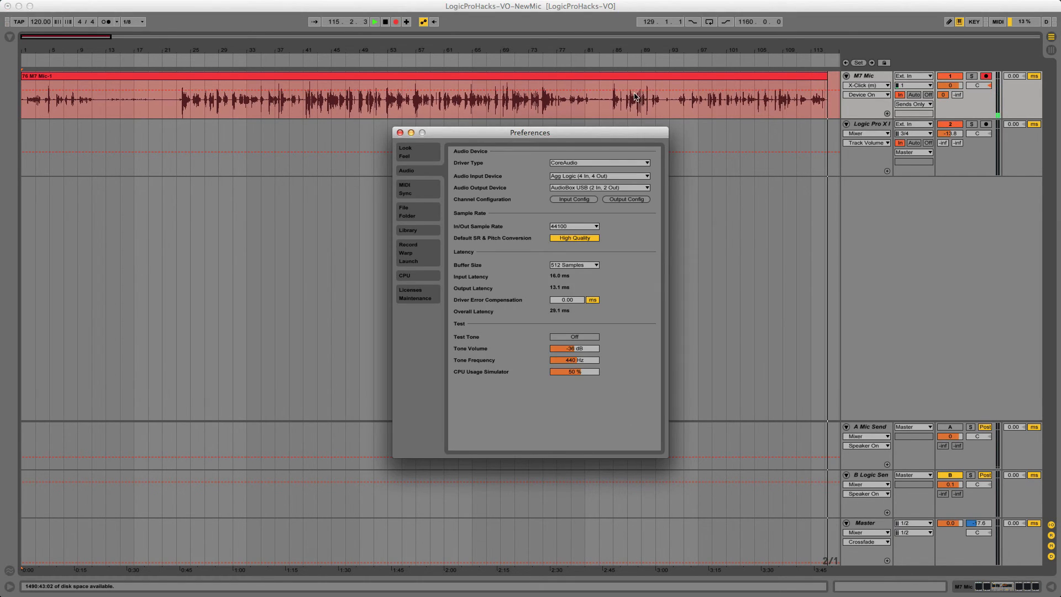
drag(604, 136, 619, 129)
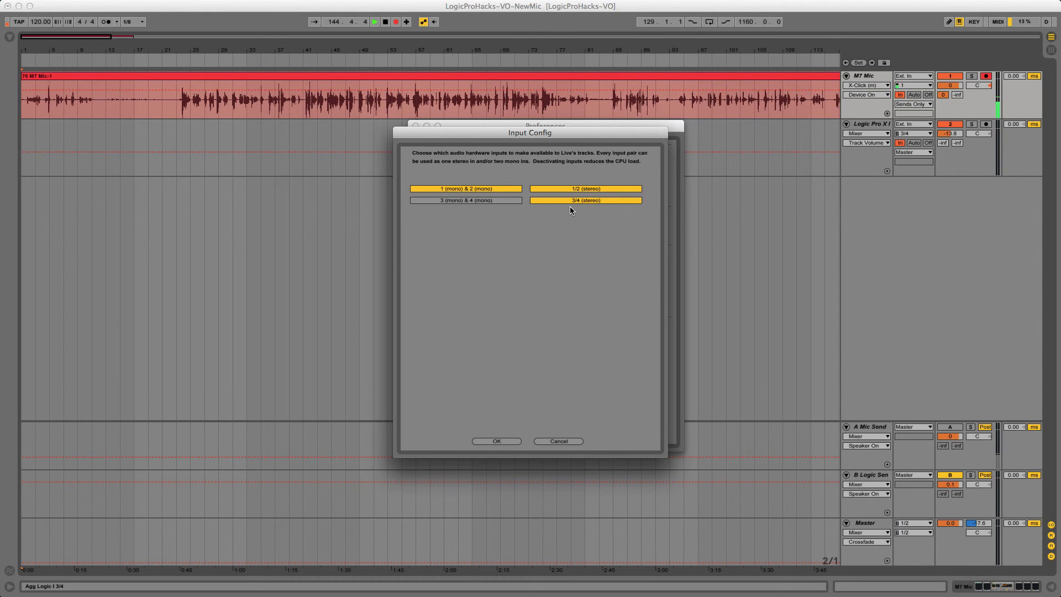
drag(547, 132, 571, 128)
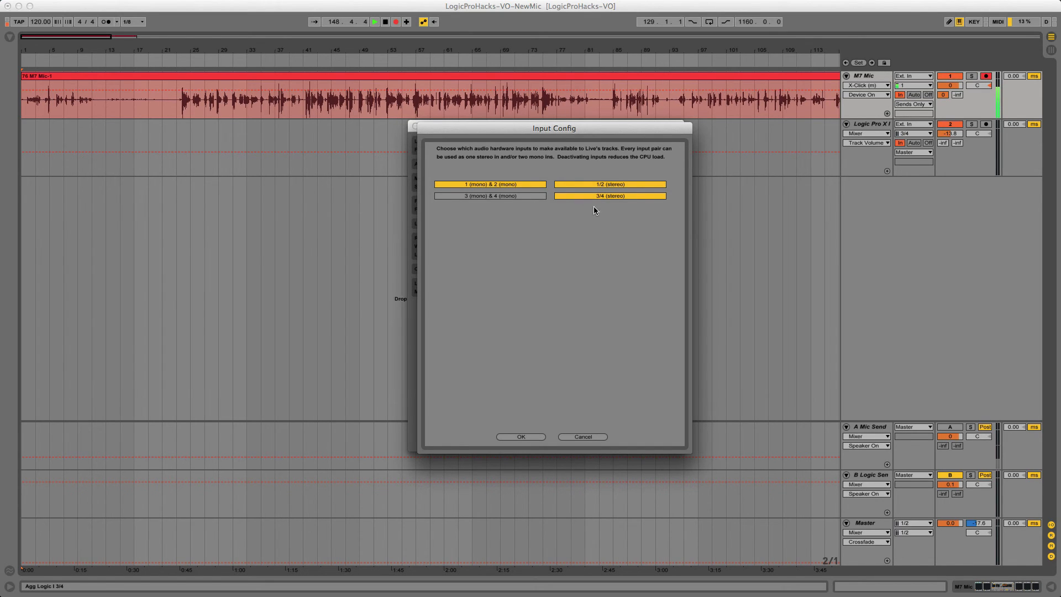
drag(537, 138, 578, 135)
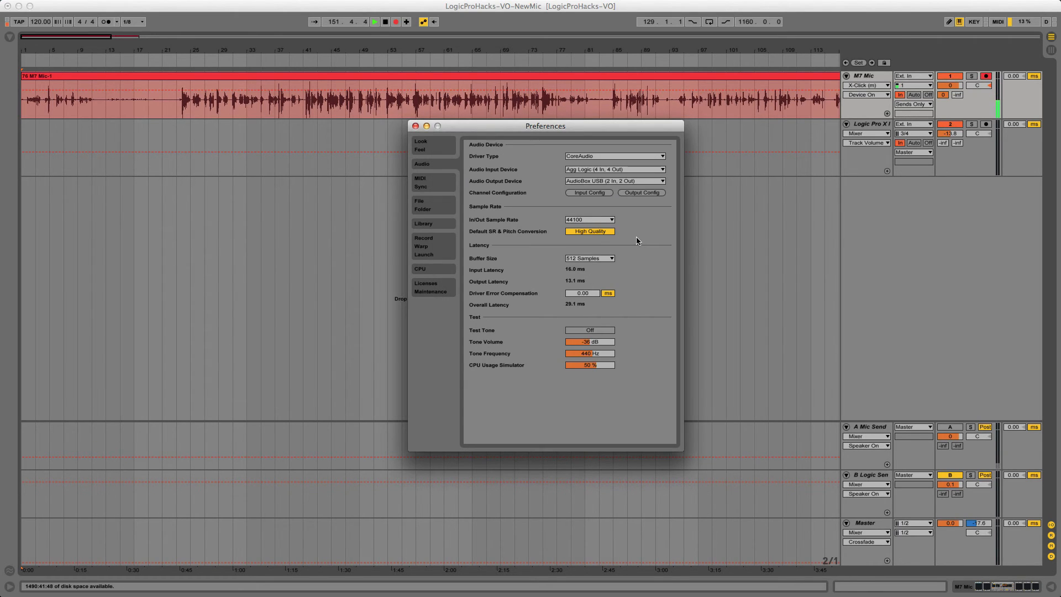
drag(523, 128, 557, 131)
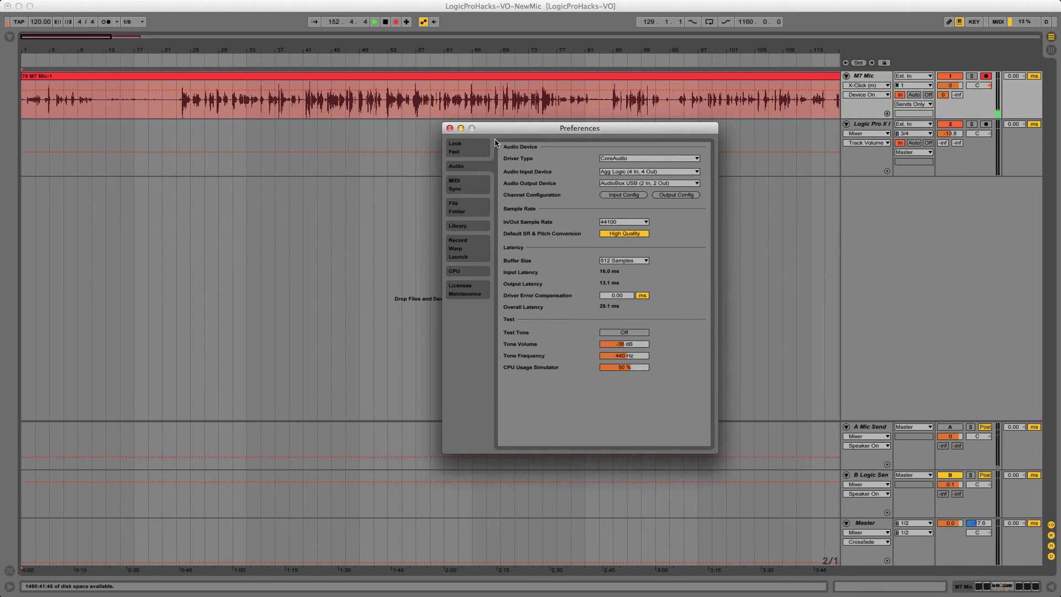
click(450, 128)
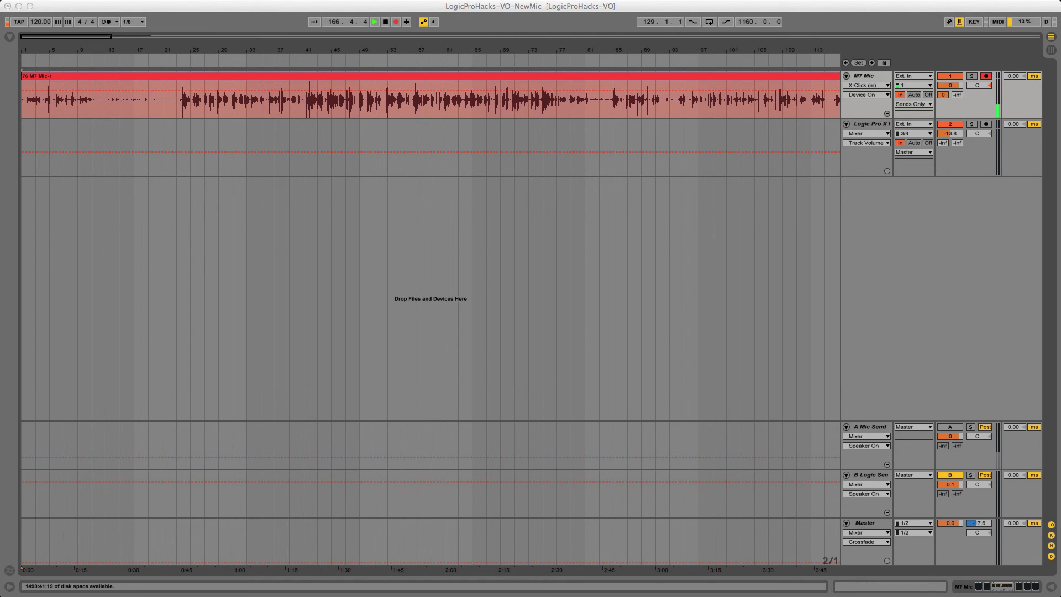
- Bring the Audio Devices window on screen and examine the Agg Logic aggregate device's subdevices and the options for adding a device
drag(1060, 100, 456, 131)
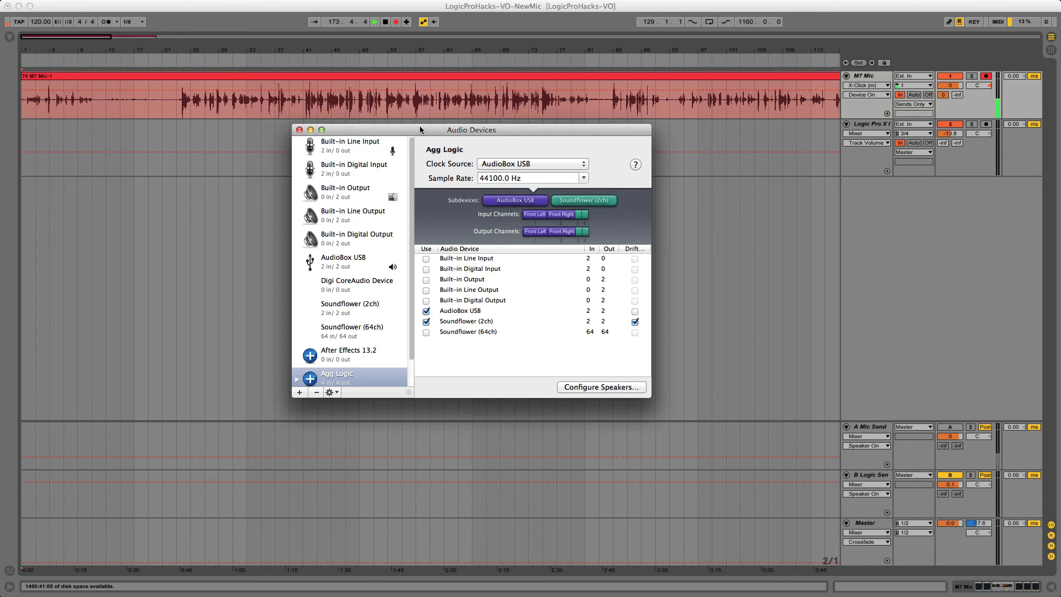
mouse_move(419, 125)
mouse_down()
mouse_move(440, 126)
mouse_move(413, 131)
mouse_up()
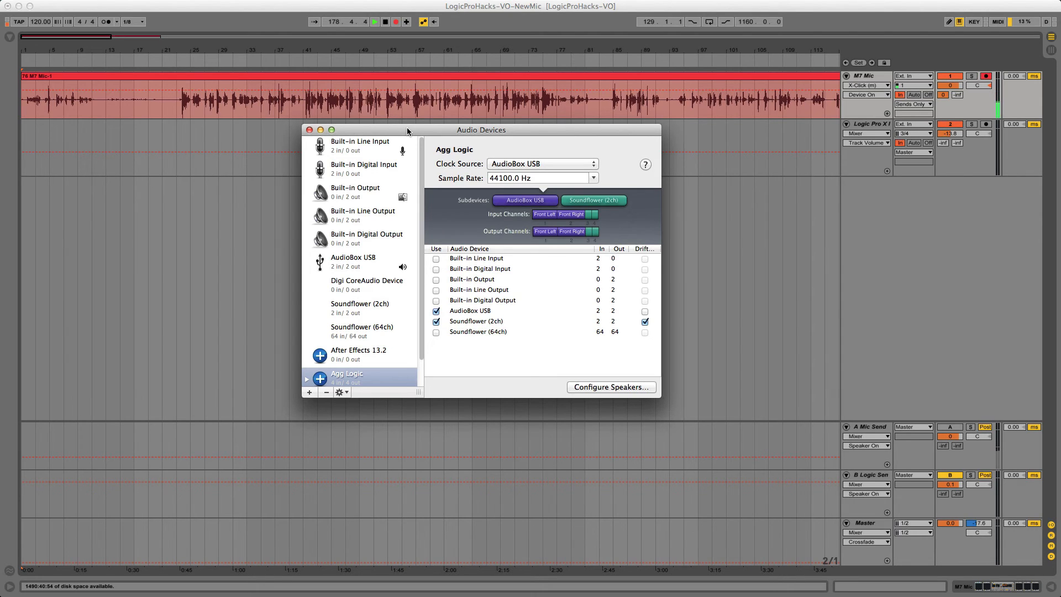
mouse_move(407, 131)
mouse_down()
mouse_move(416, 133)
mouse_move(393, 142)
mouse_up()
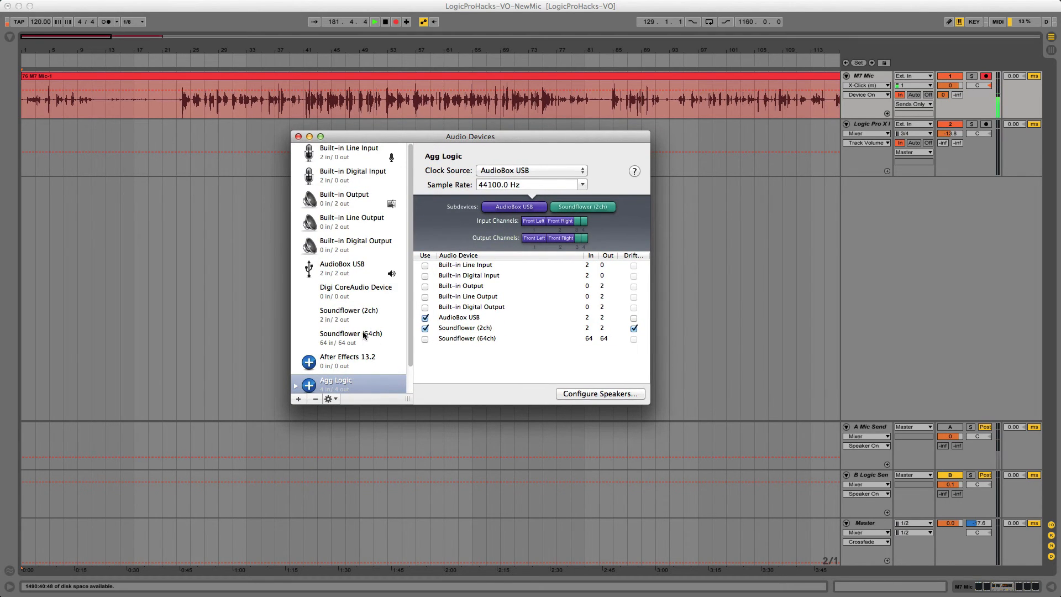
scroll(367, 319, down, 2)
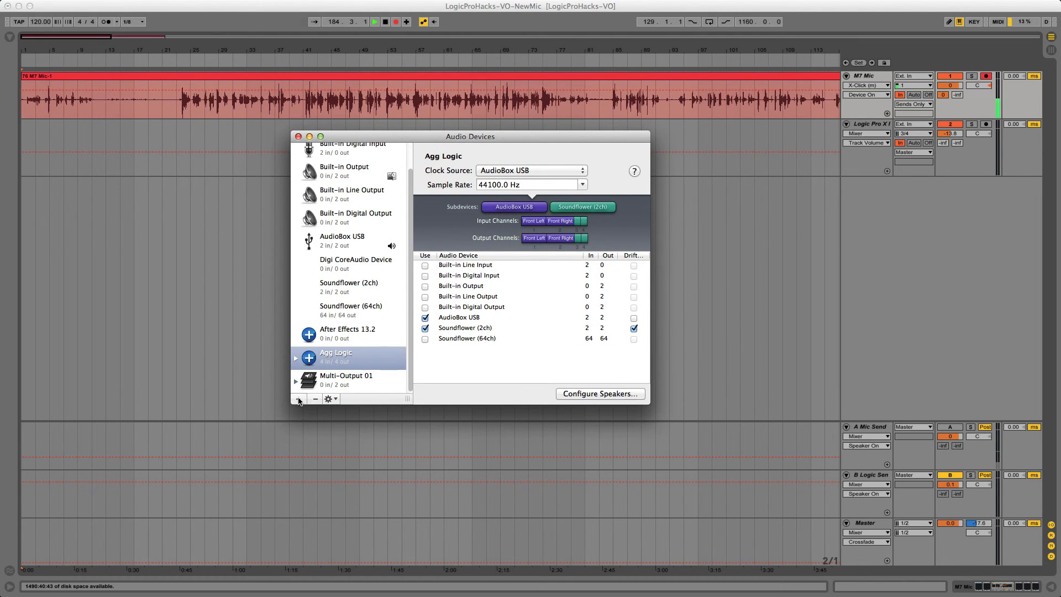
click(299, 399)
click(413, 346)
key(super+Tab)
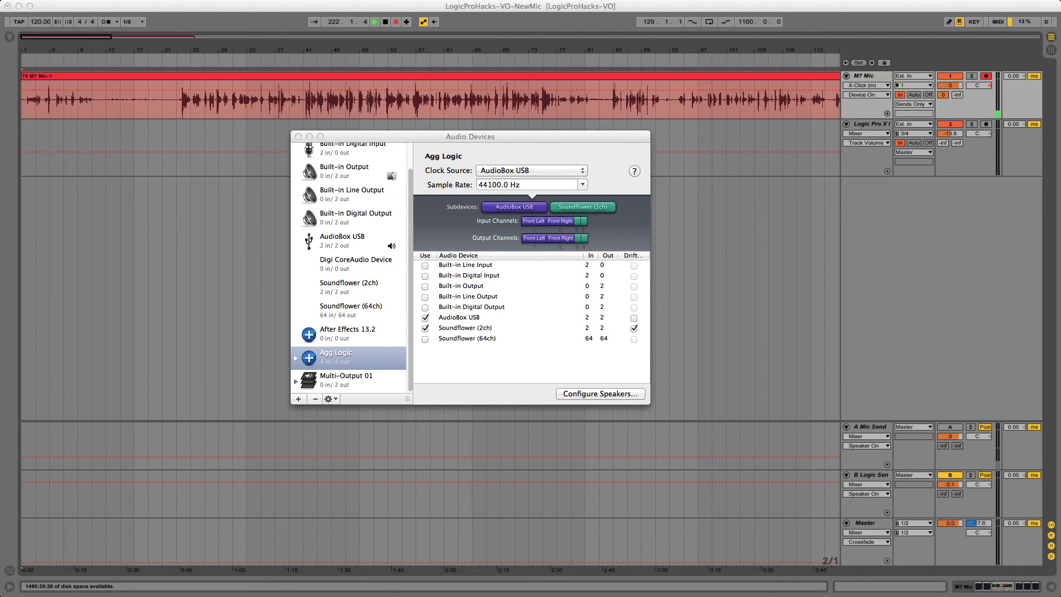
- Look through the output devices in the system Sound settings, and close both the Sound and Audio Devices windows
drag(808, 182, 644, 133)
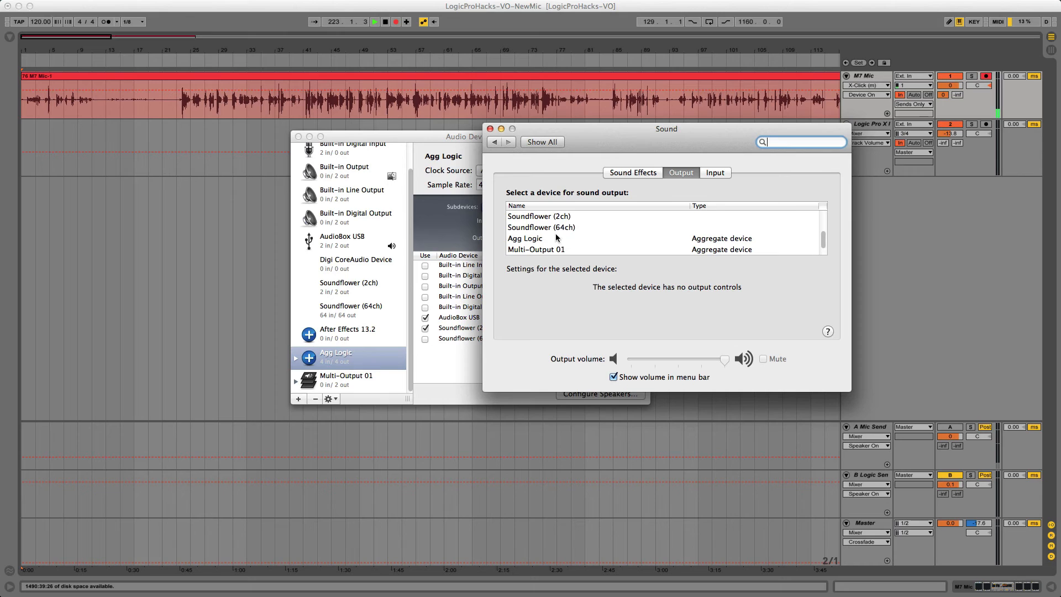
scroll(568, 223, up, 3)
scroll(566, 223, down, 4)
scroll(552, 232, up, 3)
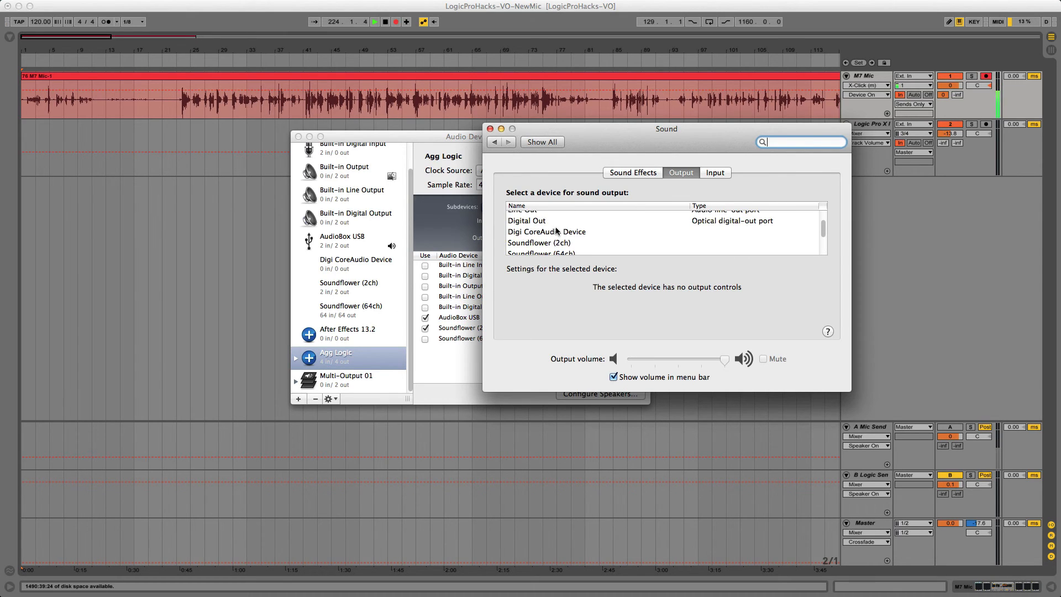
scroll(543, 241, down, 1)
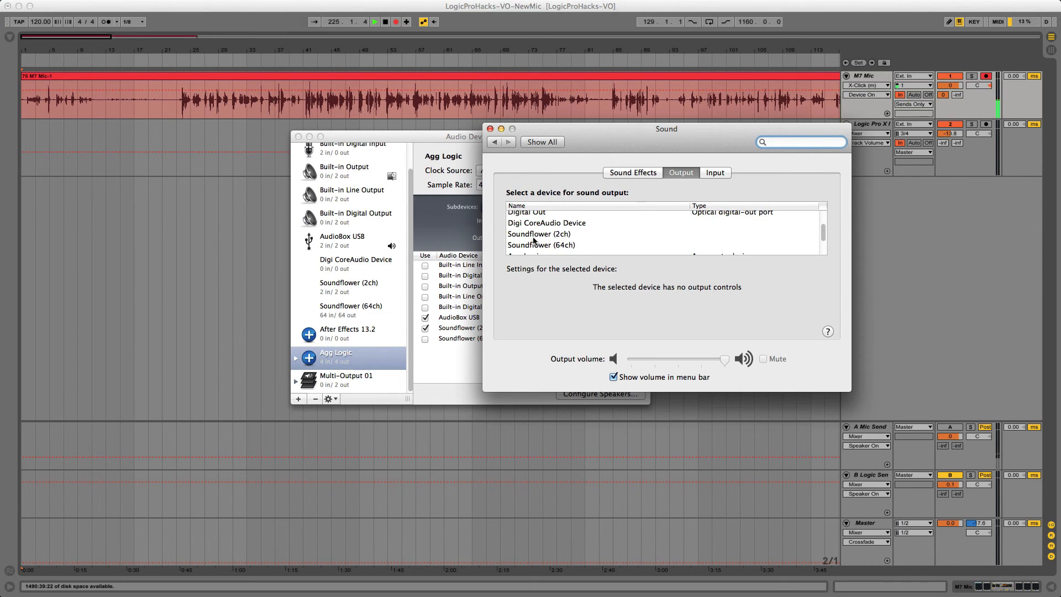
scroll(565, 238, down, 2)
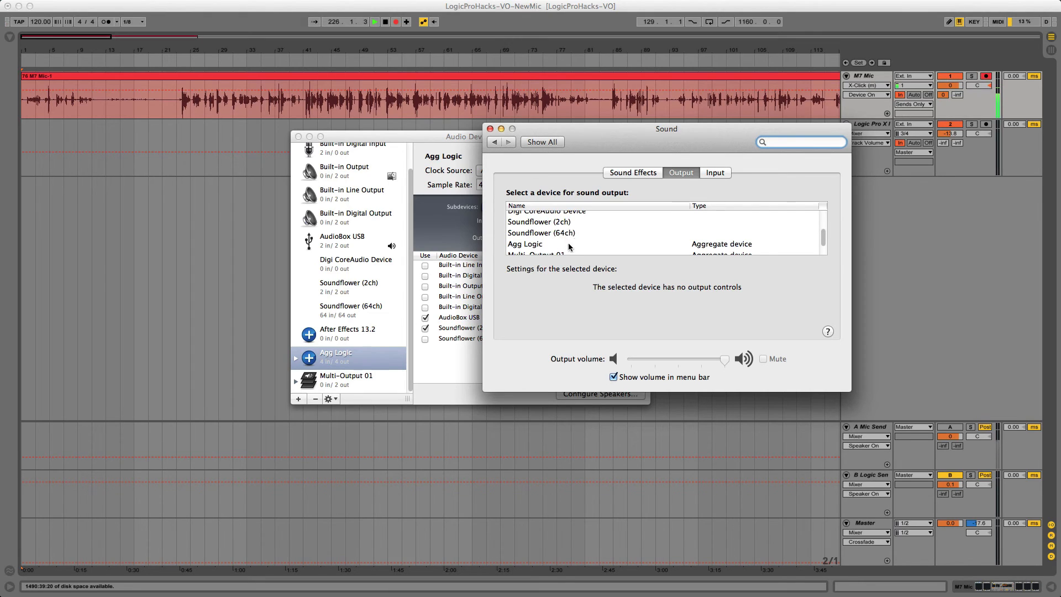
scroll(562, 245, down, 1)
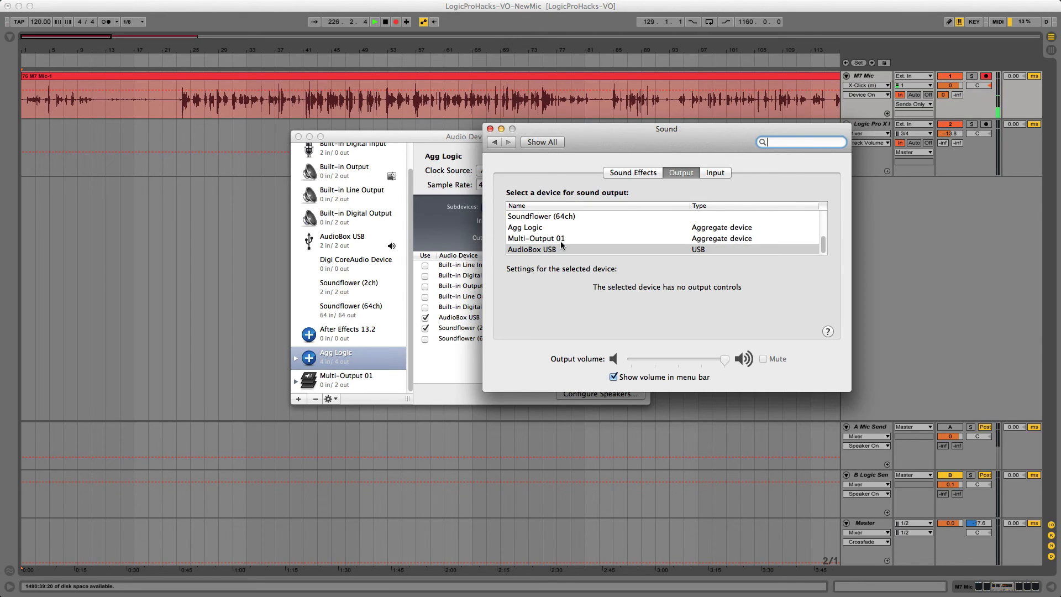
click(489, 129)
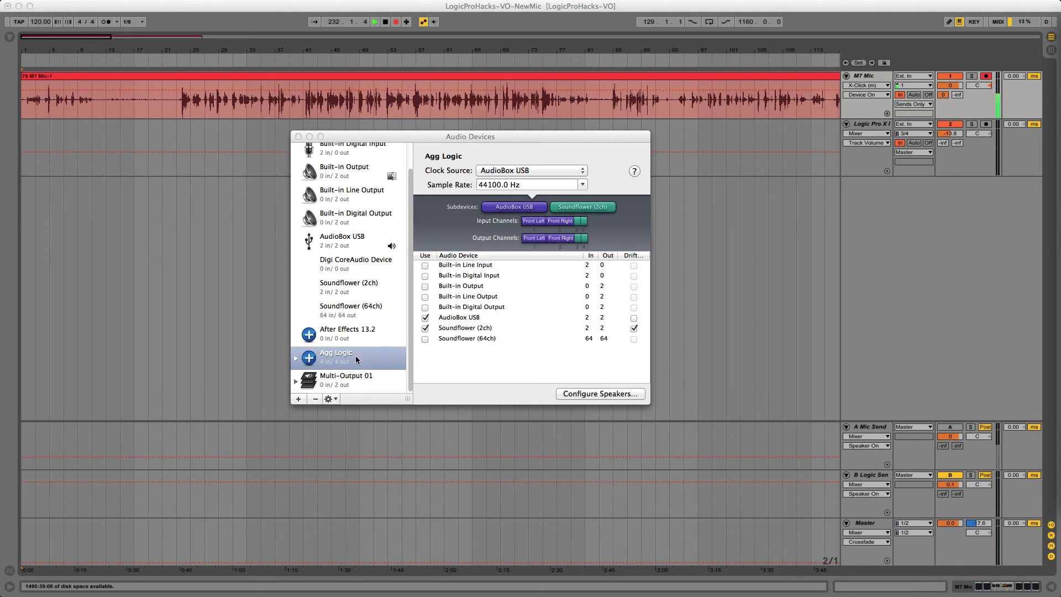
click(298, 137)
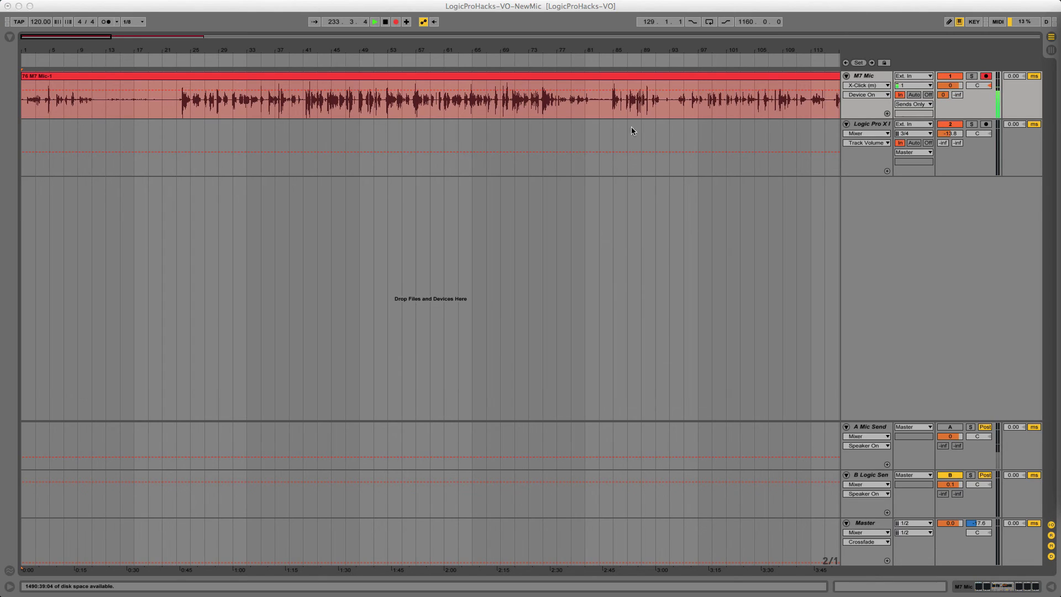
- Return to Live and check the audio input and output device choices in its preferences once more, closing them when done
click(859, 7)
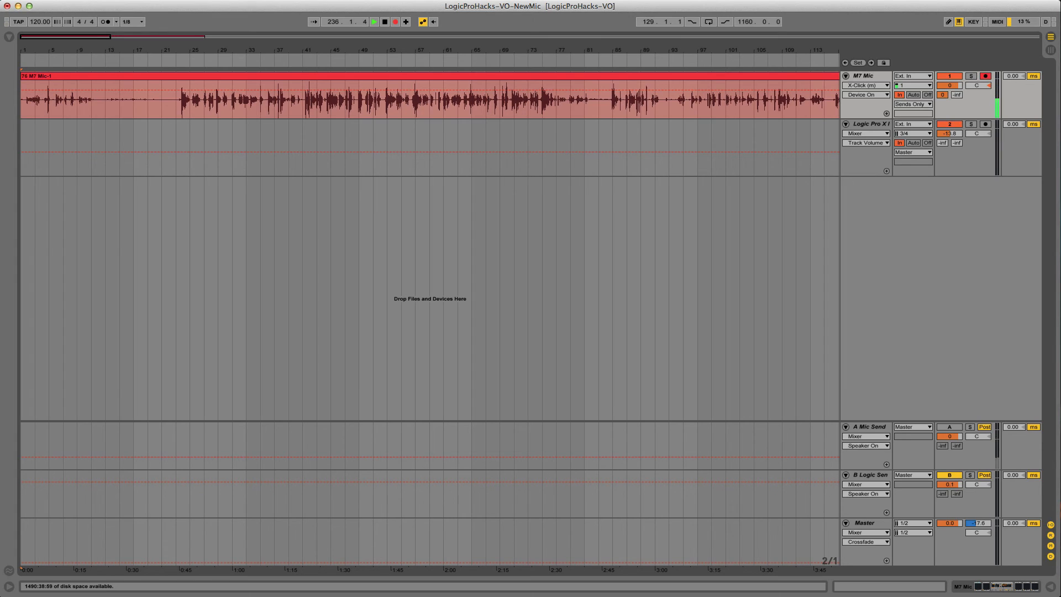
key(super+comma)
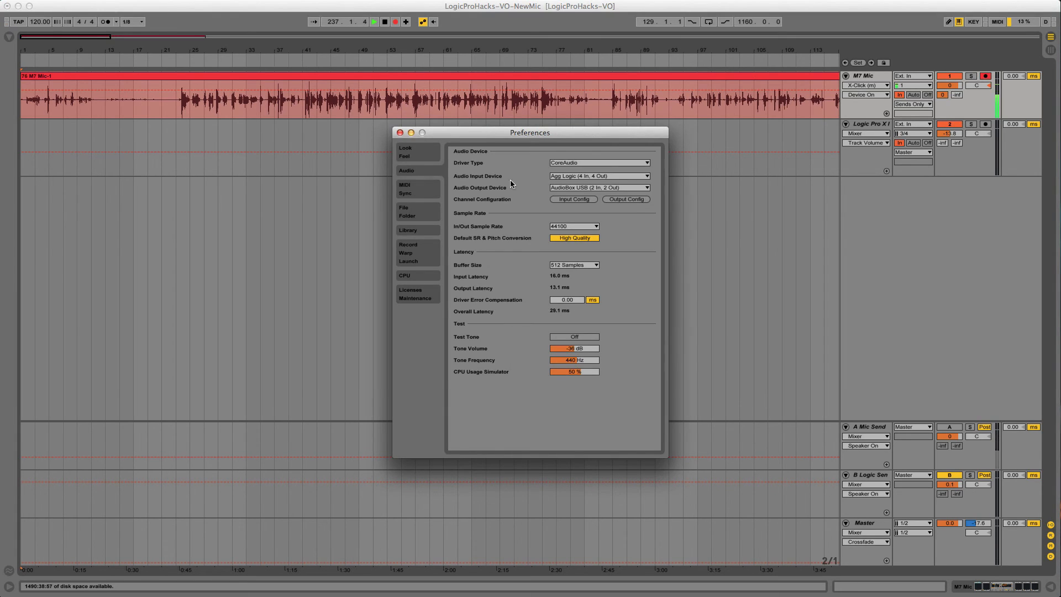
drag(531, 139, 558, 133)
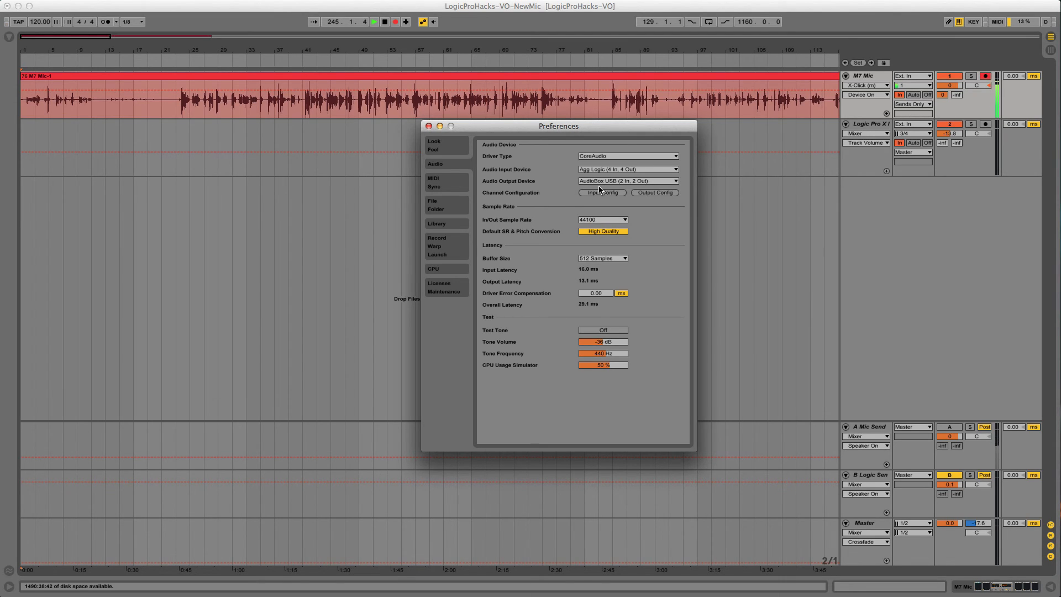
click(429, 126)
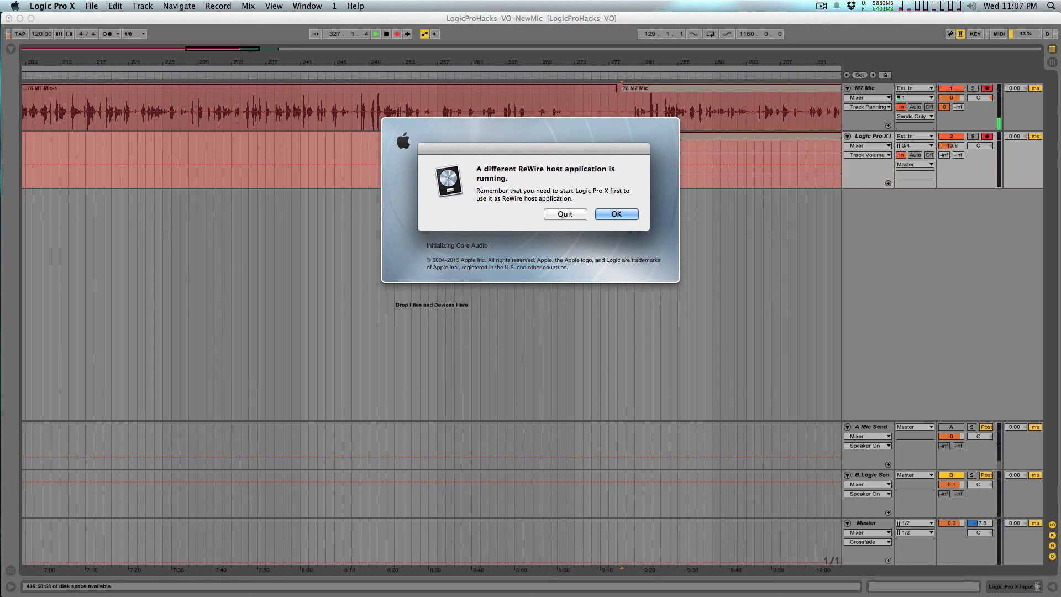
- Dismiss Logic Pro X's ReWire notice and create a new project with one software instrument track on an empty channel strip
key(Return)
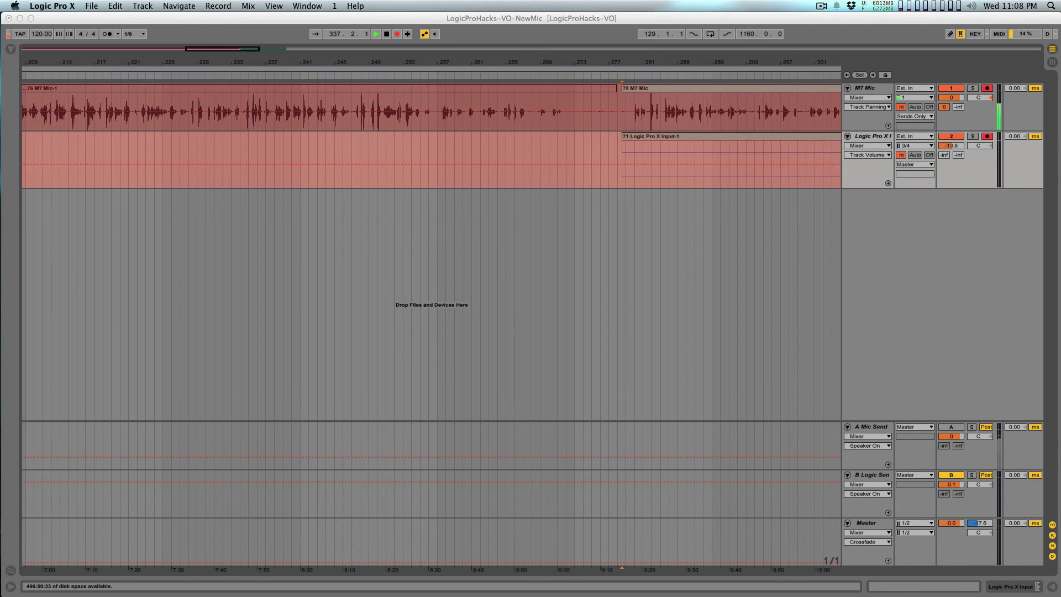
click(91, 5)
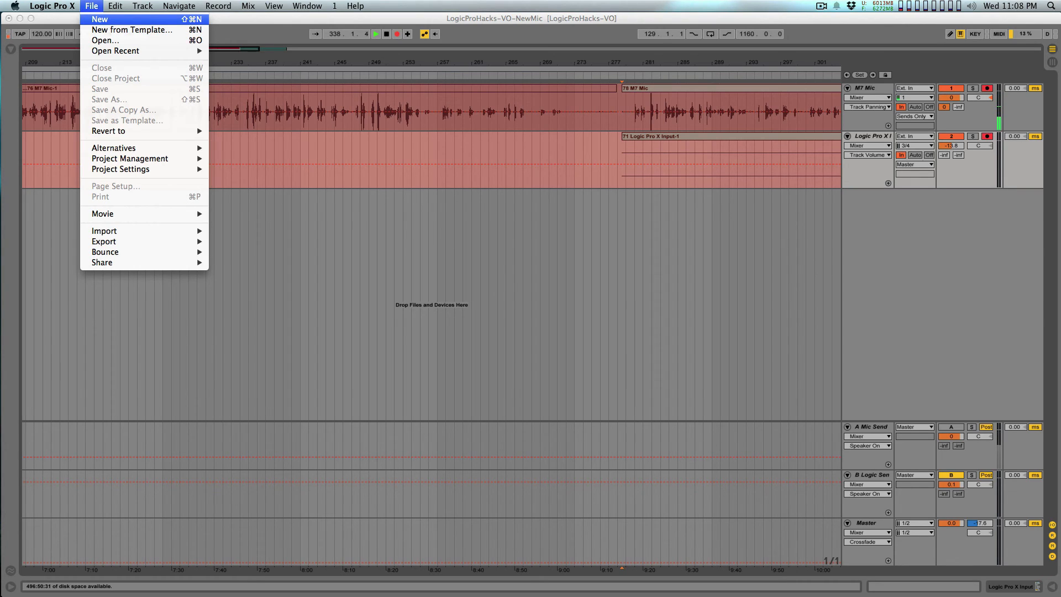
click(100, 19)
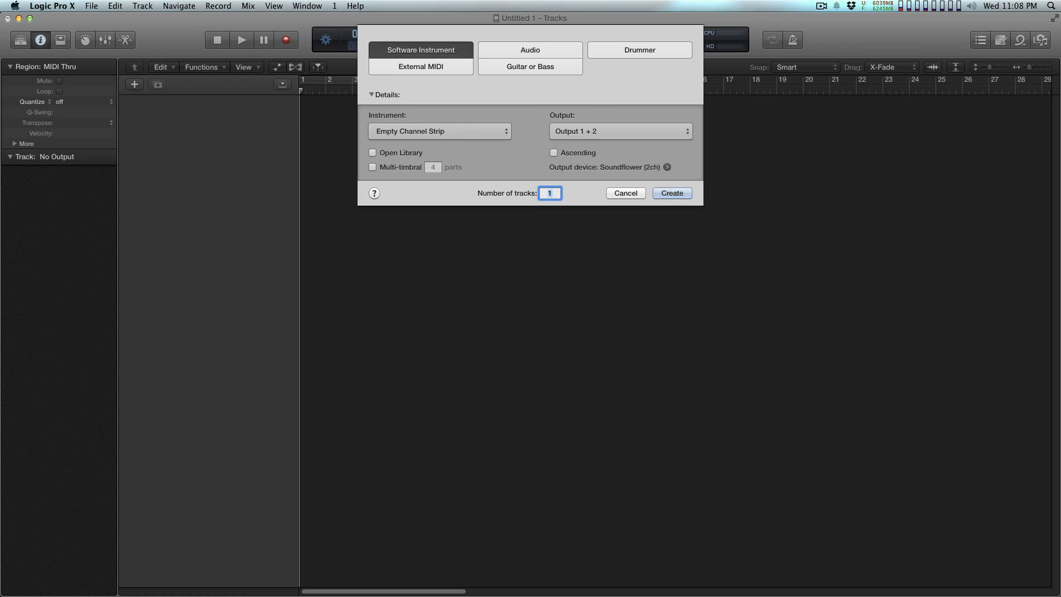
key(Return)
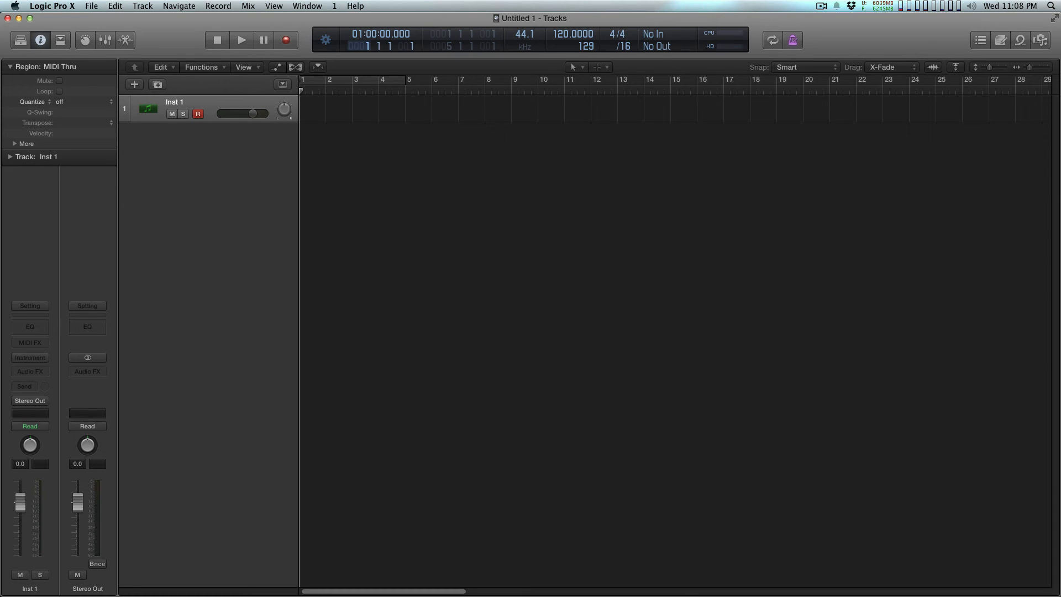
- Lower the Logic project window to uncover Live's tracks, and show the current recording position in Live's arrangement
drag(442, 18, 479, 254)
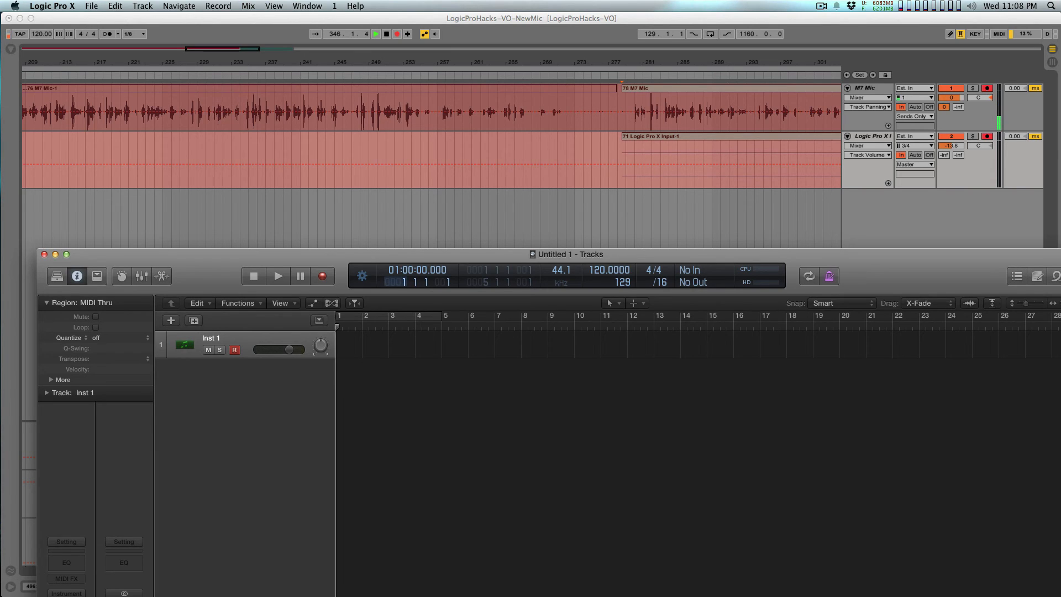
key(super+Tab)
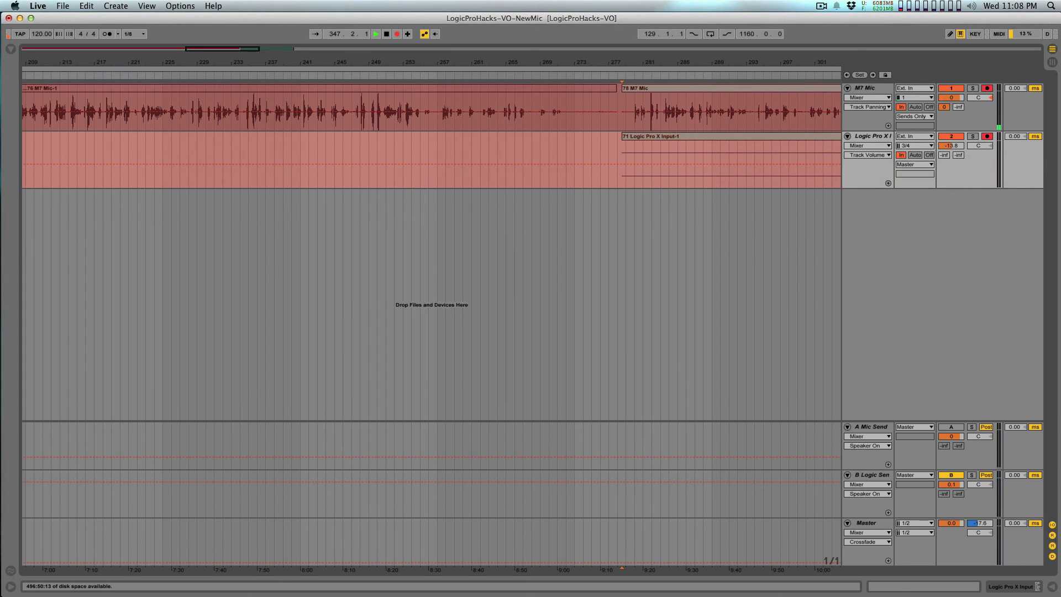
drag(725, 62, 369, 43)
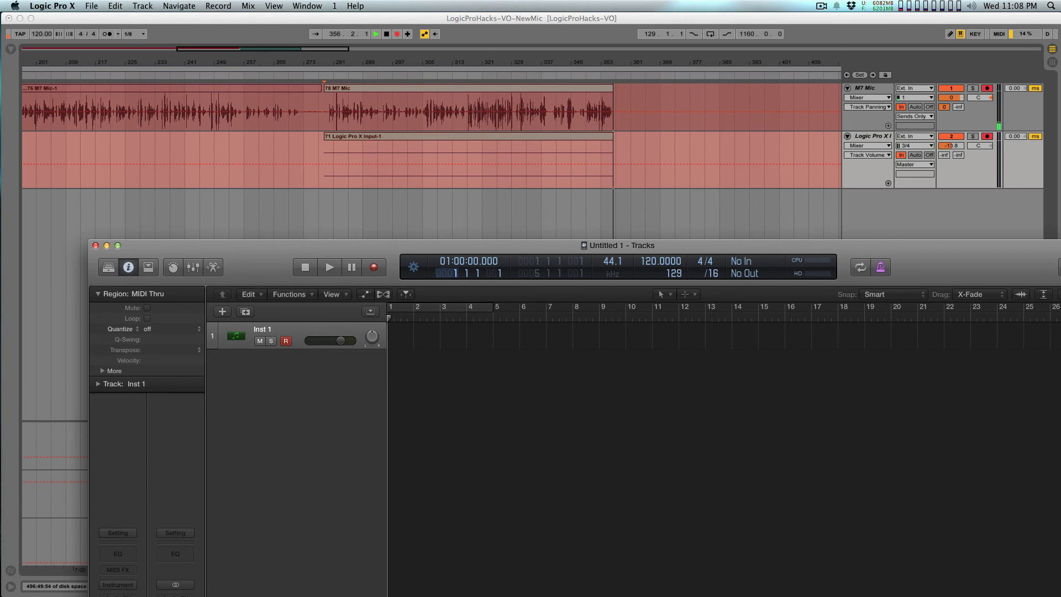
key(super+Tab)
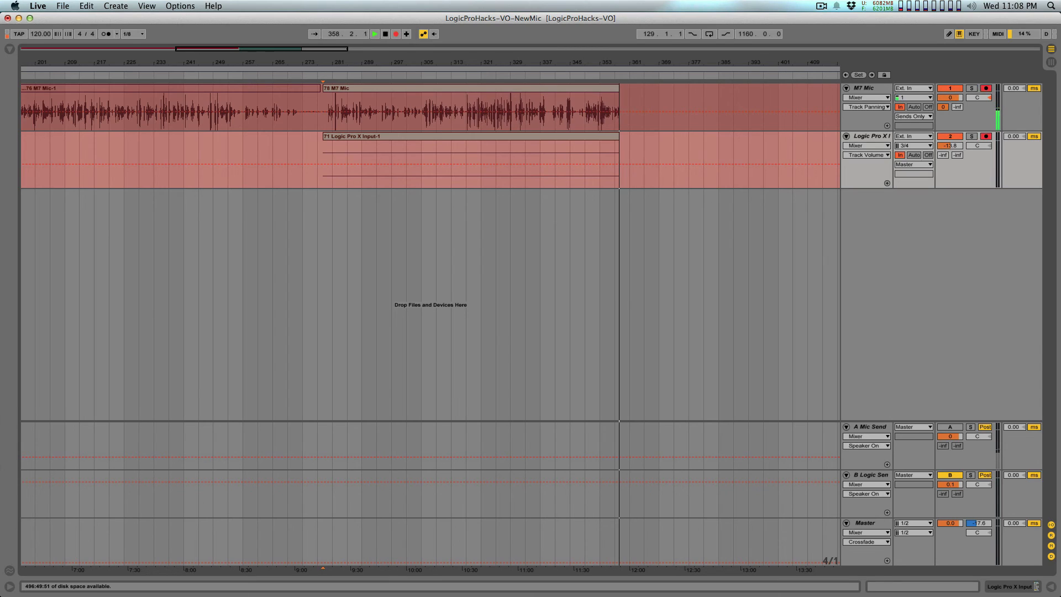
- Review the input and output channel configurations in Live's audio preferences, closing the preferences when done
click(63, 6)
mouse_move(39, 6)
click(60, 36)
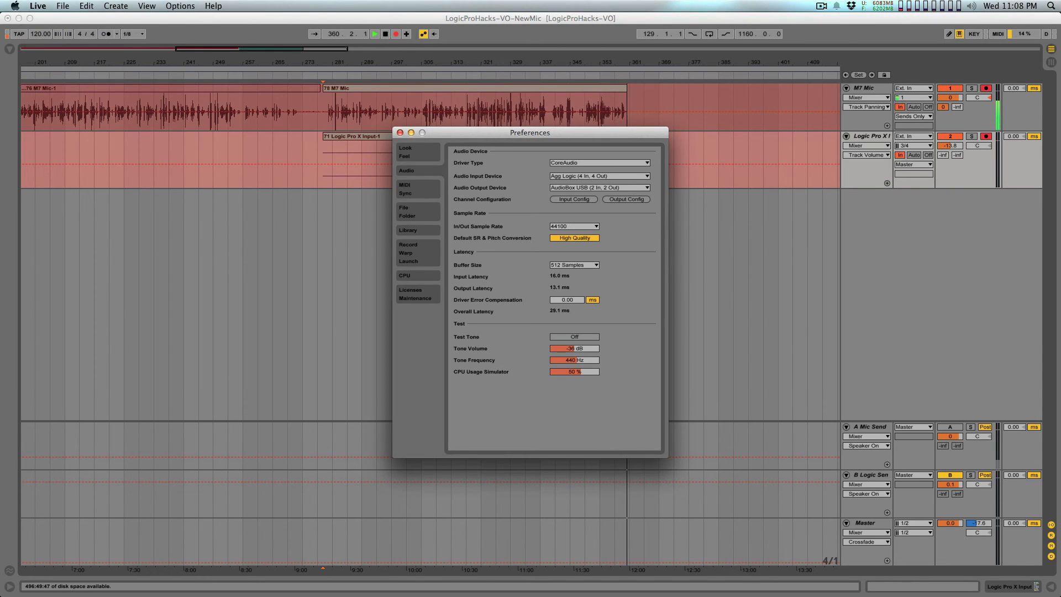
click(574, 199)
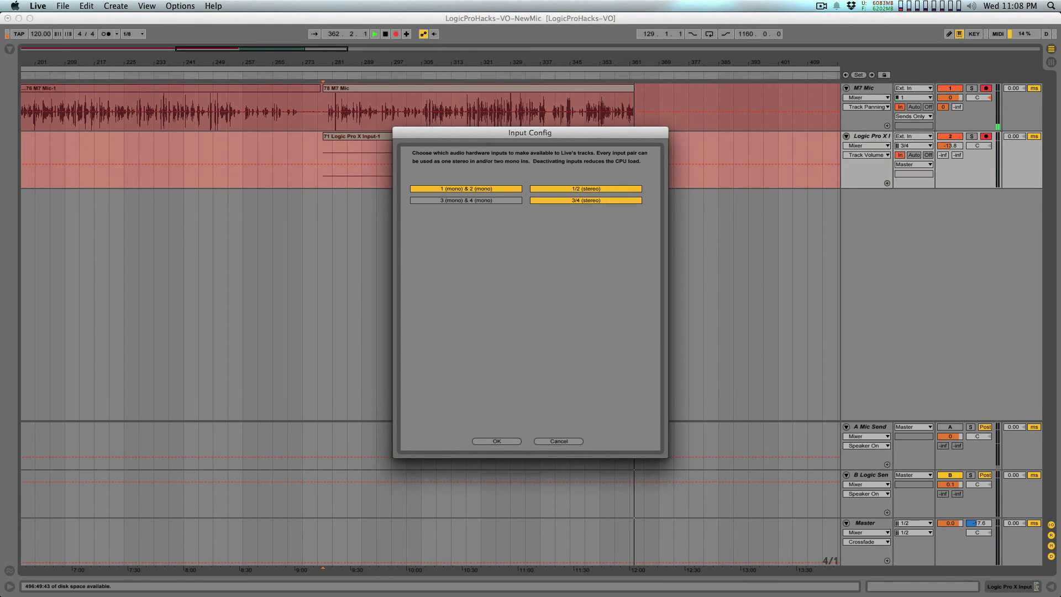
key(Return)
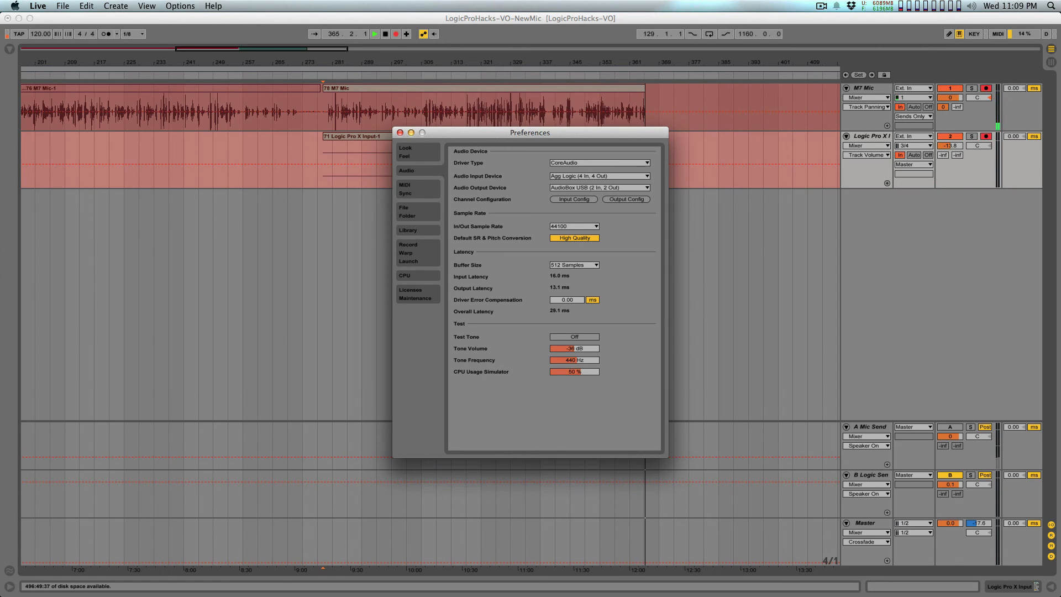
mouse_move(470, 133)
mouse_down()
mouse_move(487, 131)
mouse_move(471, 131)
mouse_up()
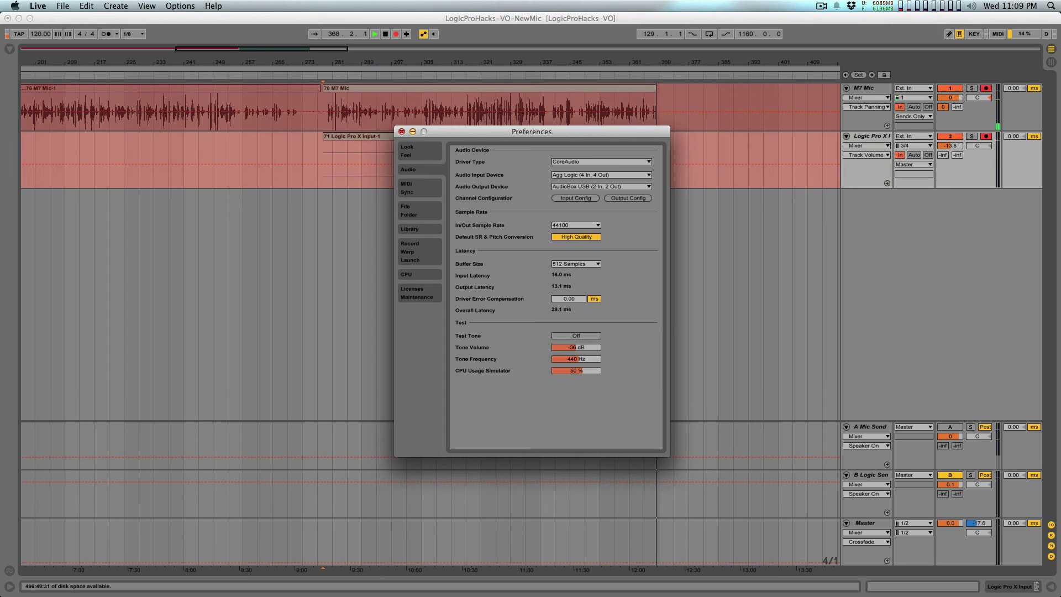
click(628, 198)
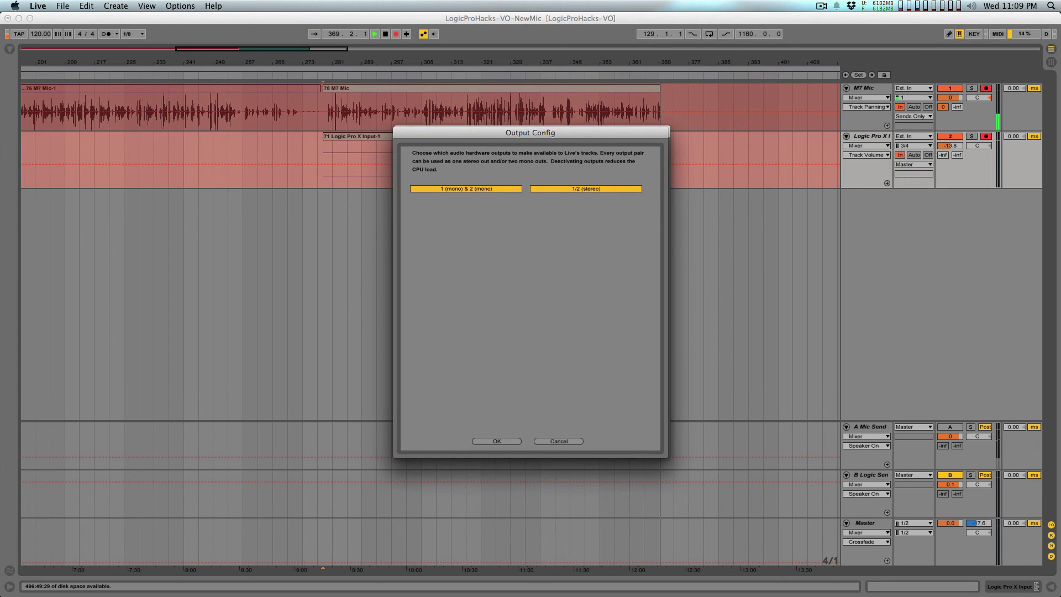
key(Escape)
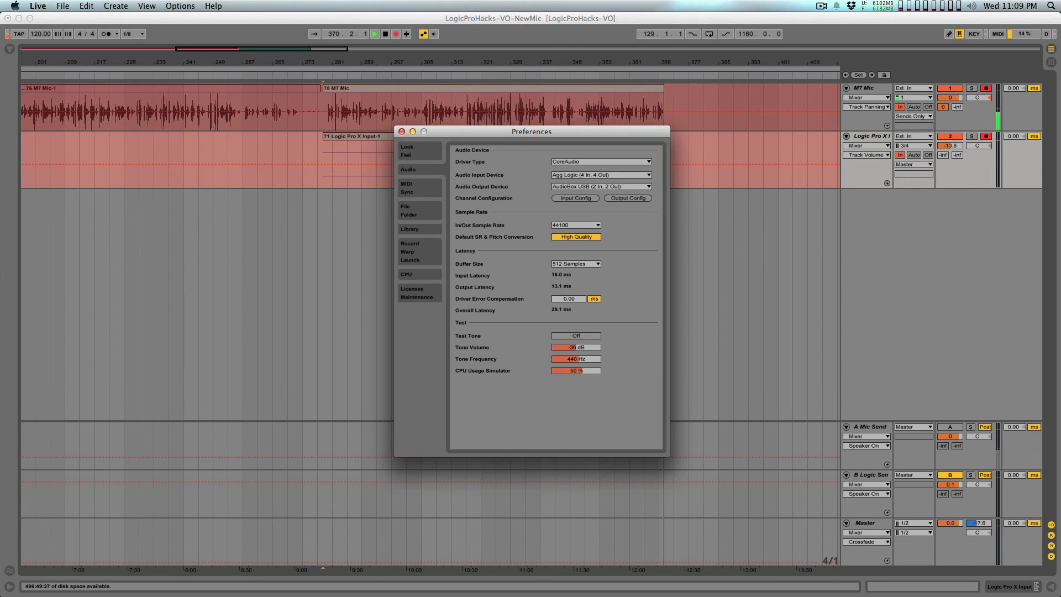
key(Escape)
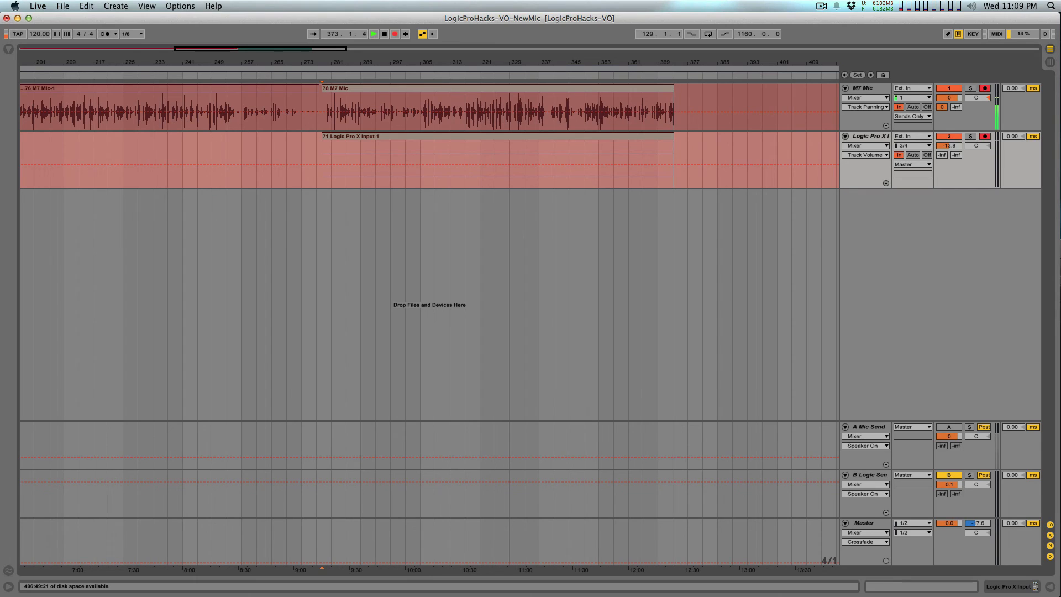
- Switch to Logic Pro X and show the output and input devices in its audio preferences
key(super+Tab)
drag(530, 110, 550, 94)
click(92, 6)
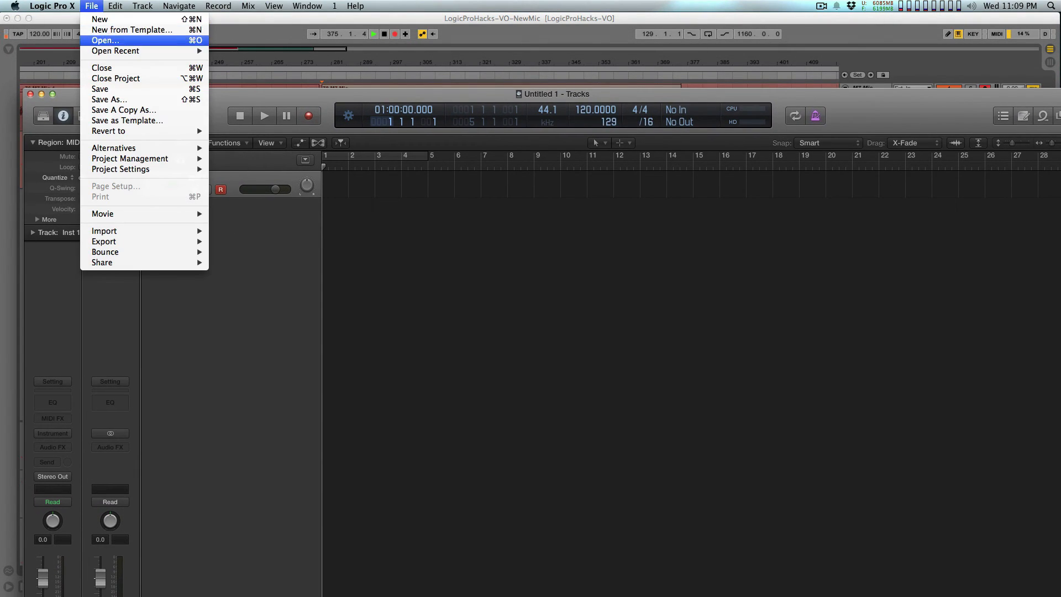
mouse_move(52, 6)
mouse_move(58, 36)
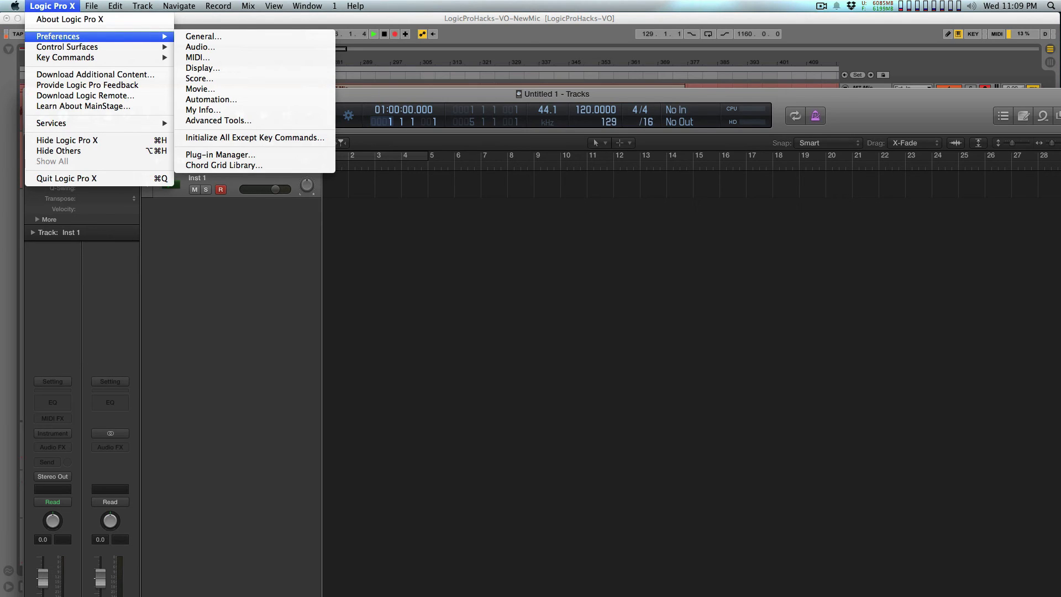
click(200, 46)
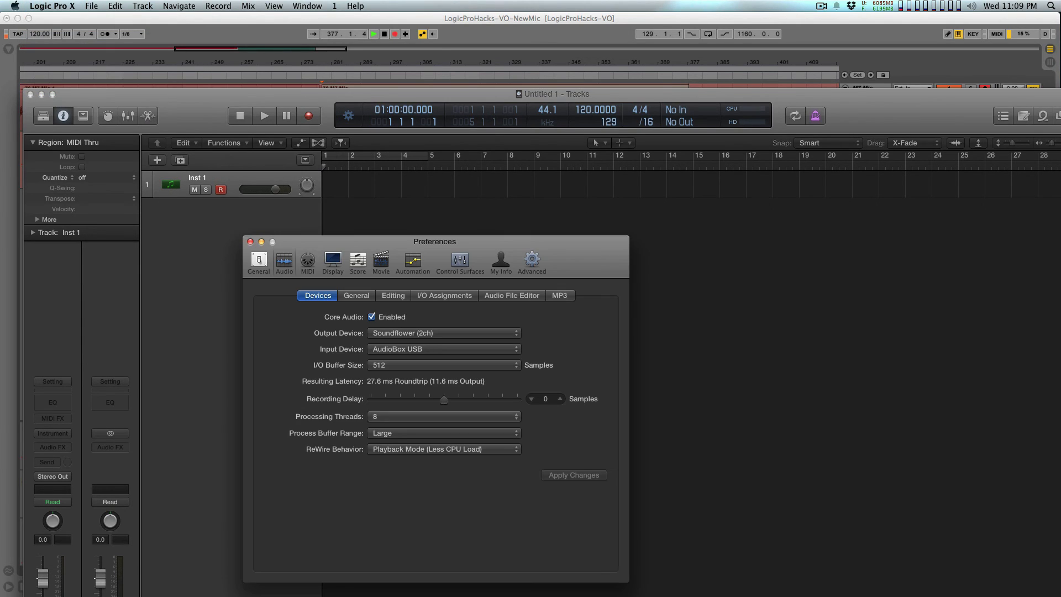
drag(376, 241, 494, 168)
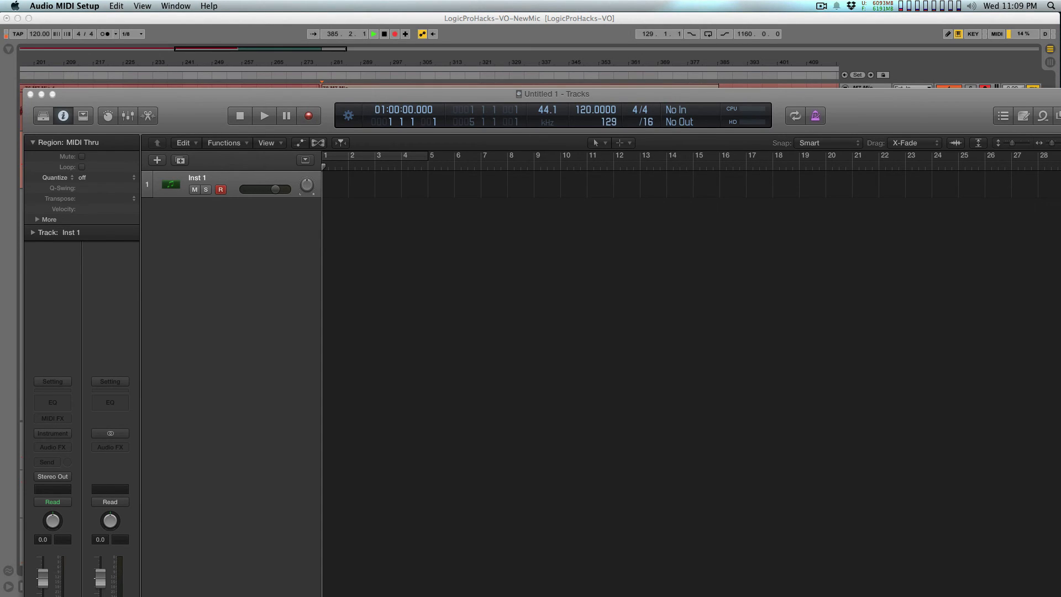
- Show the Audio Devices window in Audio MIDI Setup and examine the AudioBox USB and Soundflower (2ch) subdevices of Agg Logic
click(176, 5)
click(185, 18)
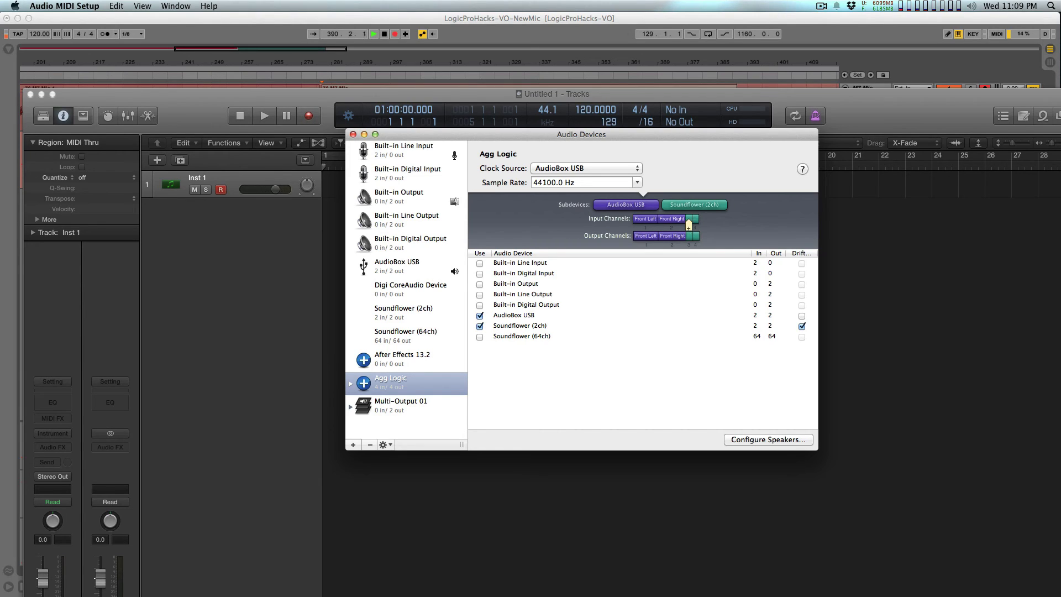
click(520, 326)
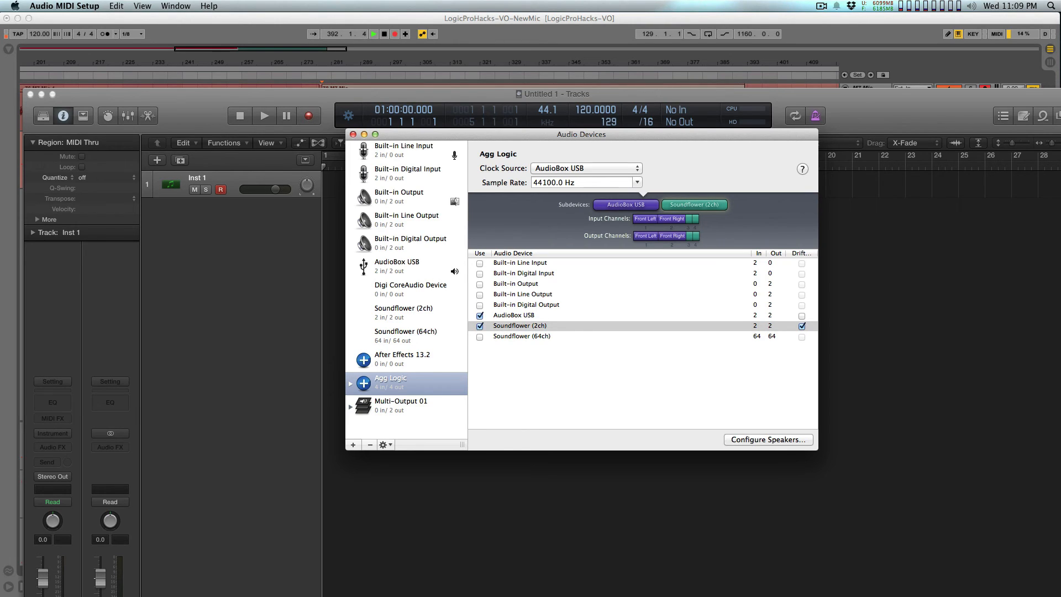
click(514, 315)
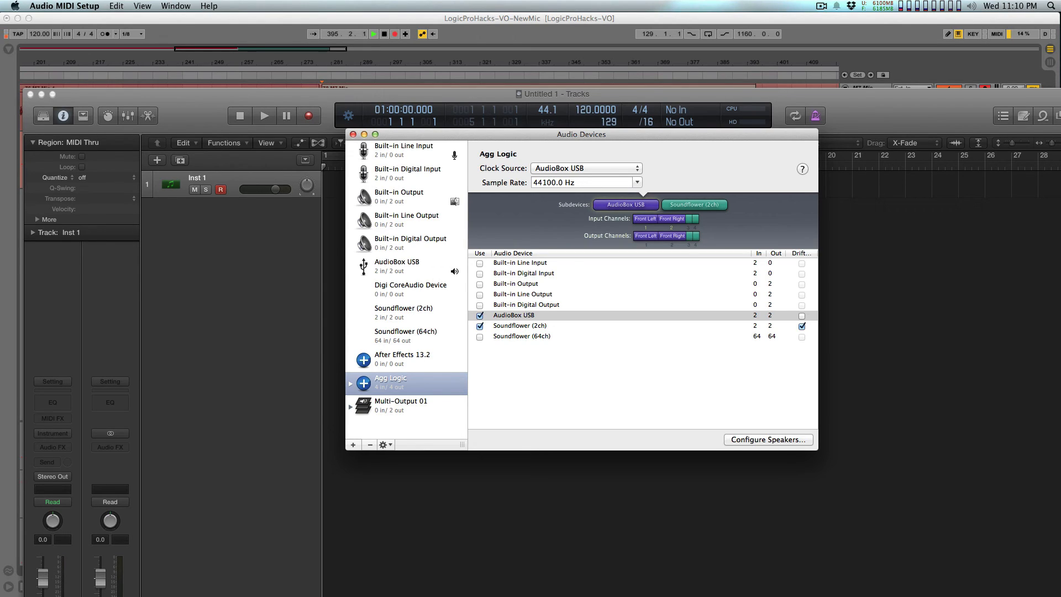
click(520, 326)
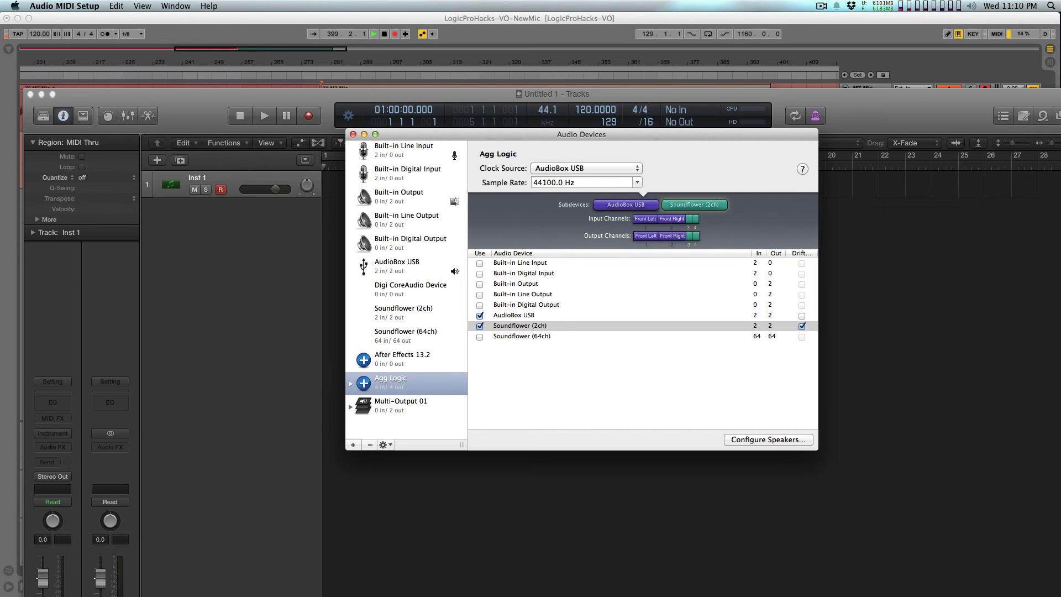
- Return to Logic Pro X, look through the output device choices in its audio preferences, and close them
key(super+q)
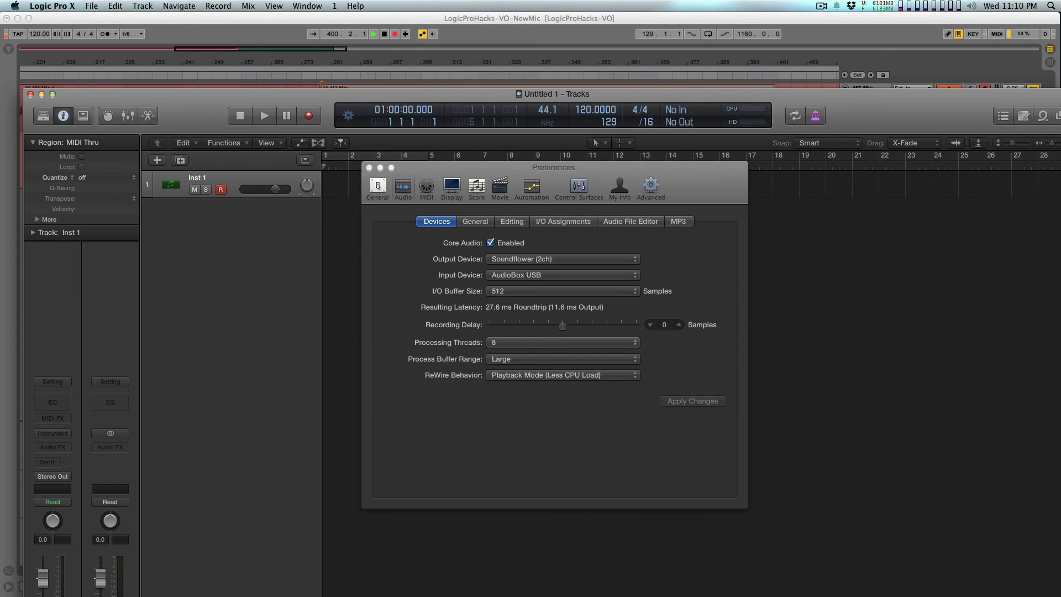
drag(553, 168, 573, 162)
click(575, 253)
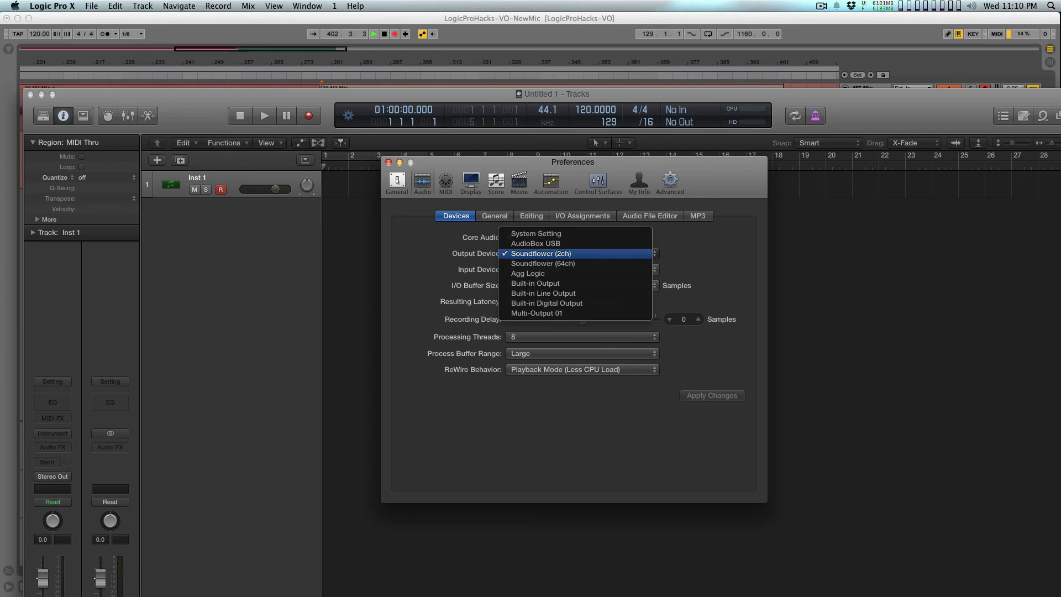
key(Escape)
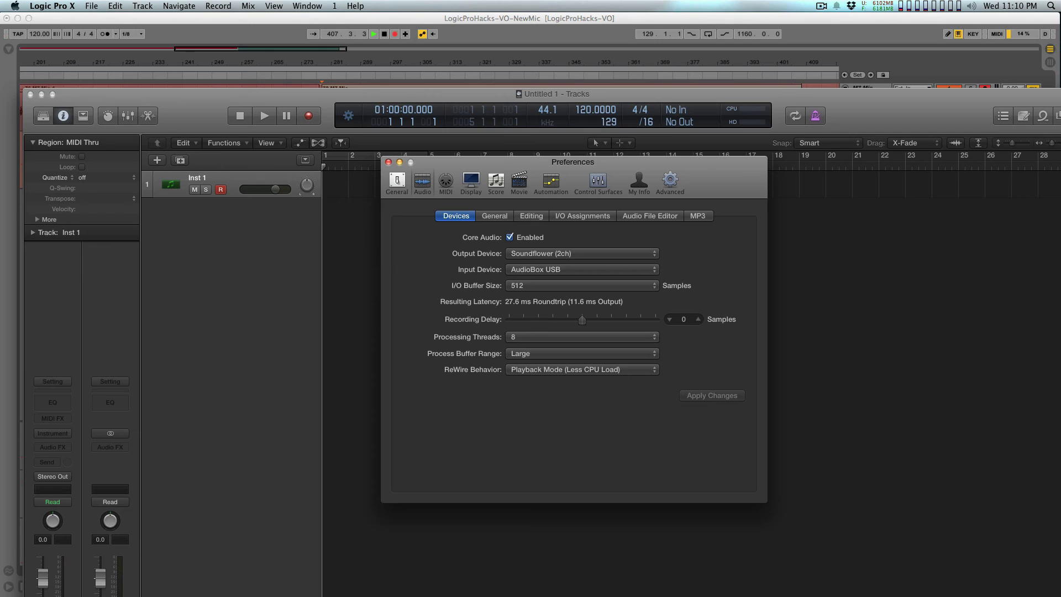
click(388, 162)
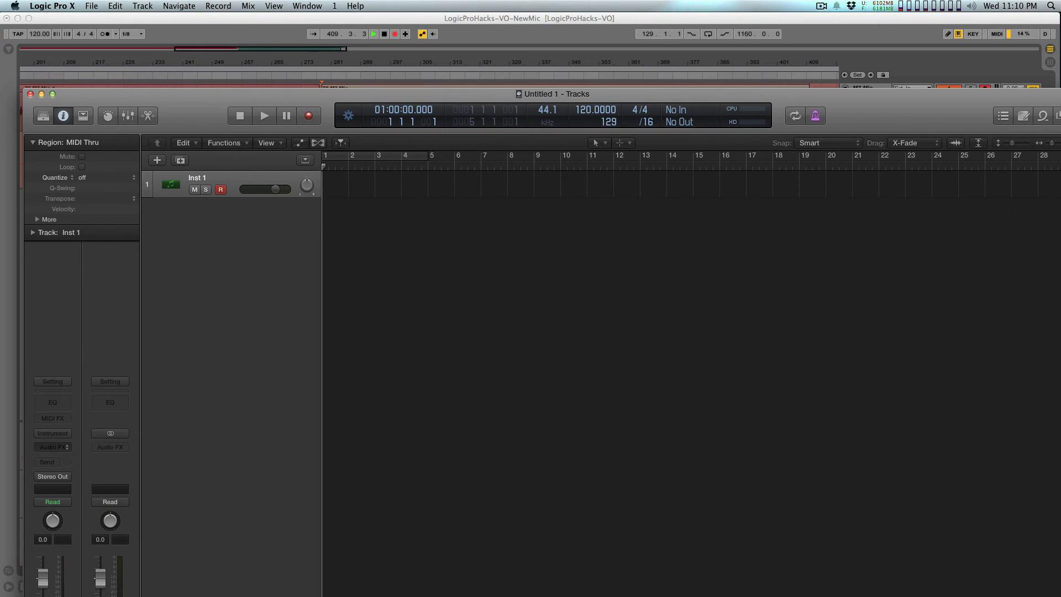
- Load the stereo Alchemy synth as the instrument on the Inst 1 track
click(52, 433)
mouse_move(53, 446)
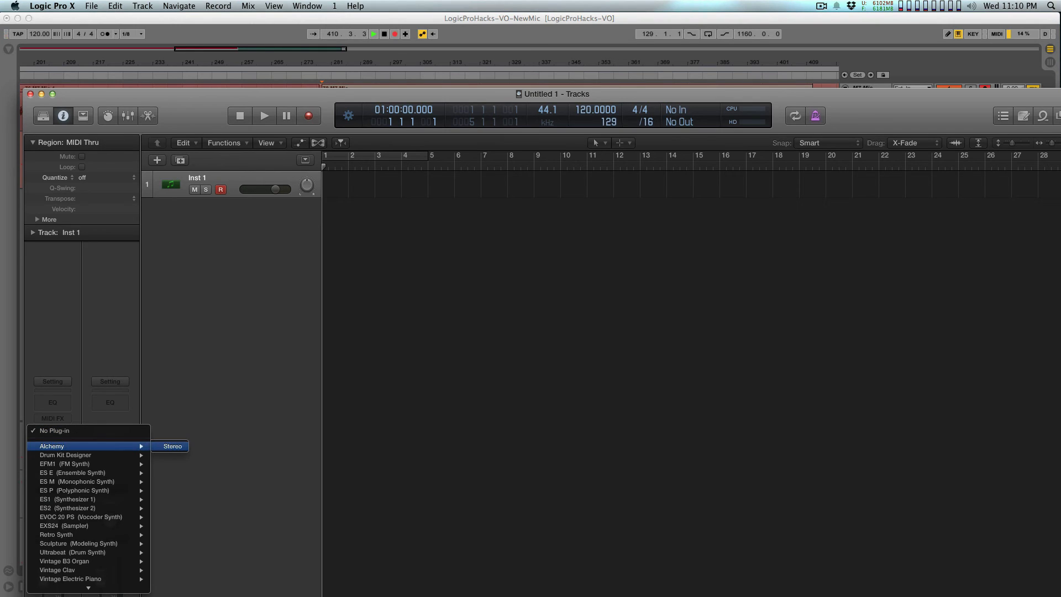
click(172, 446)
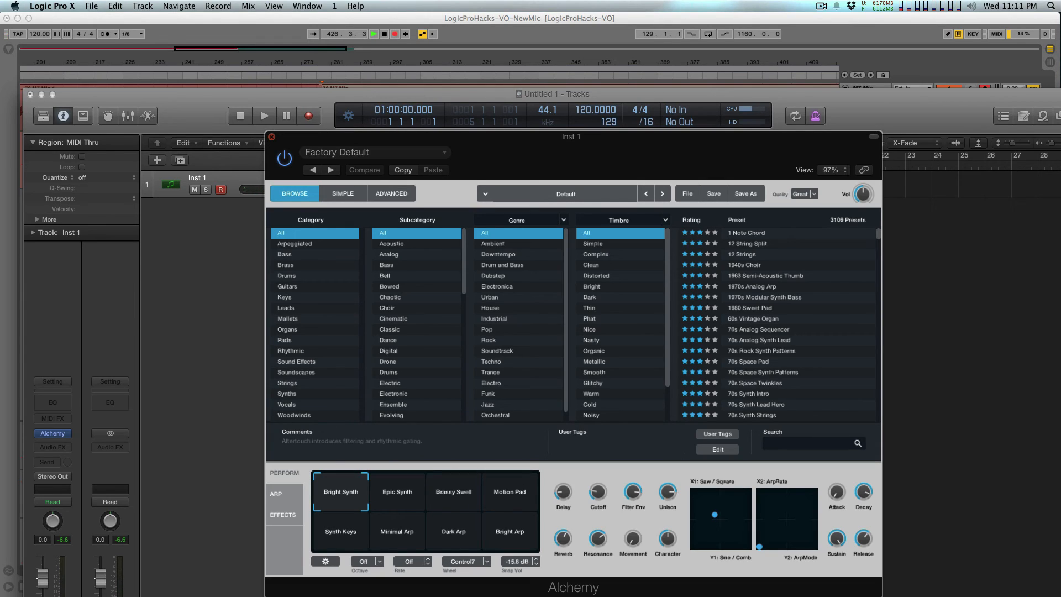
- Clear the Logic and Audio Devices windows out of the way and examine the Logic audio recorded in Live's arrangement
drag(608, 136, 654, 122)
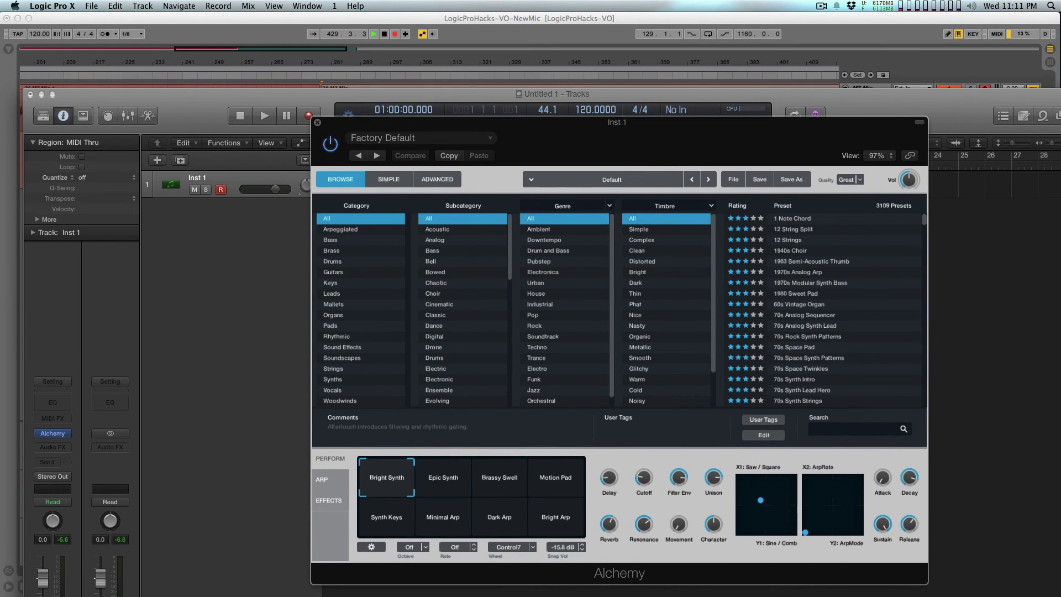
drag(653, 122, 1060, 234)
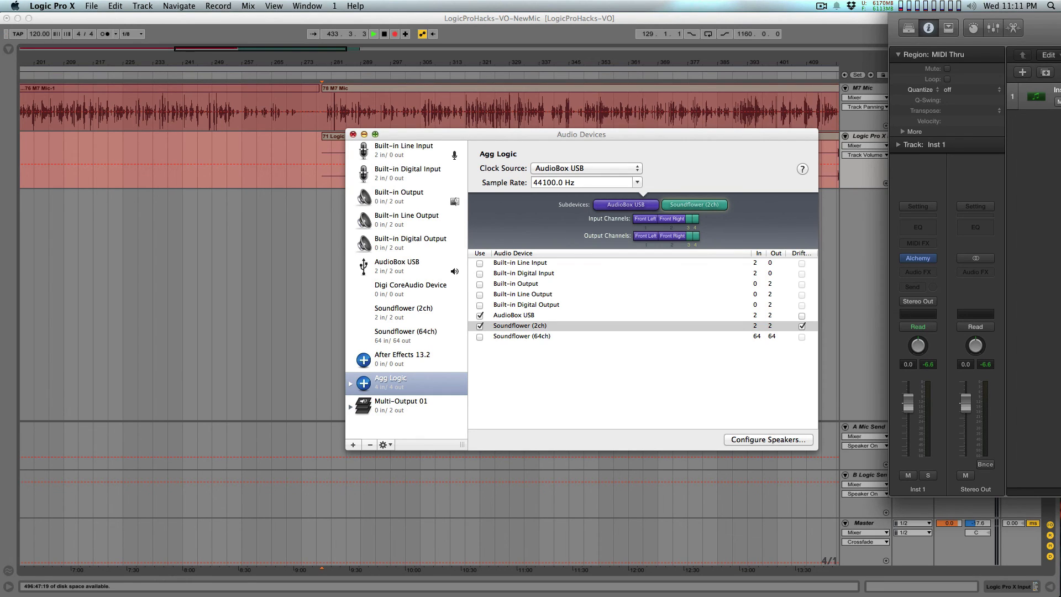
click(353, 134)
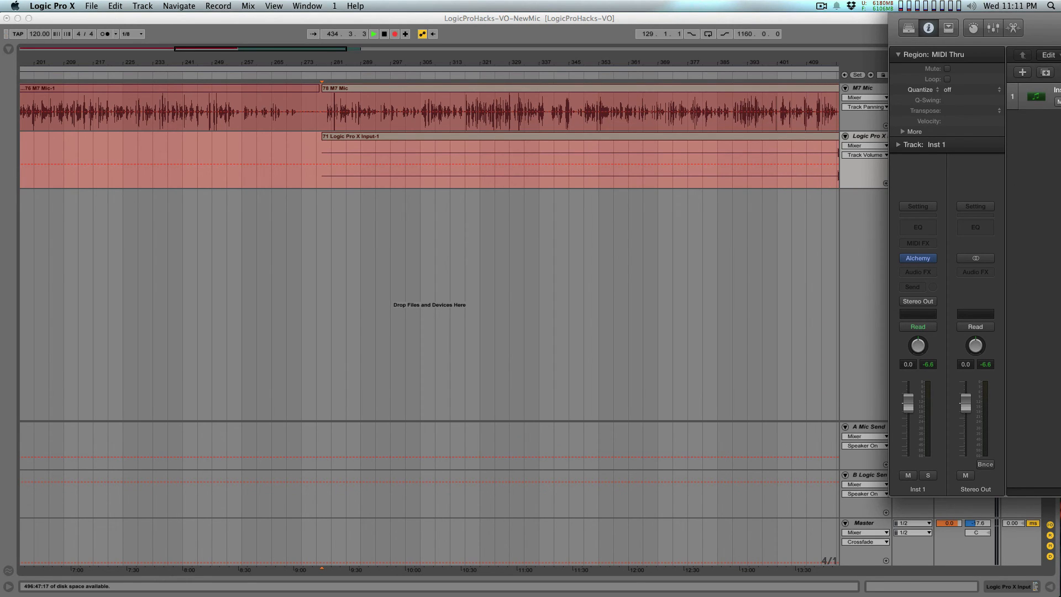
key(super+Tab)
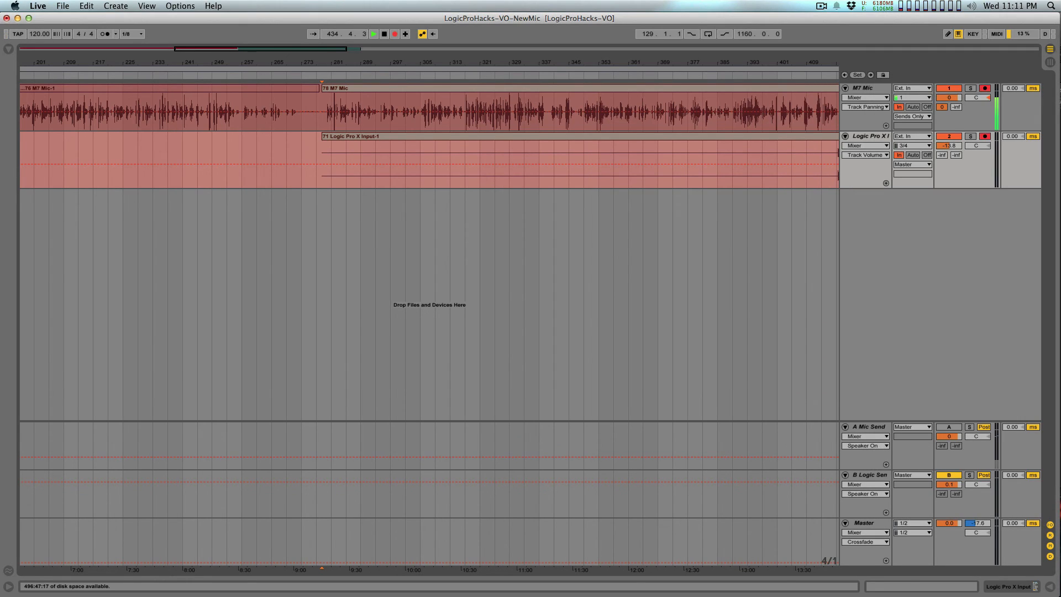
key(minus)
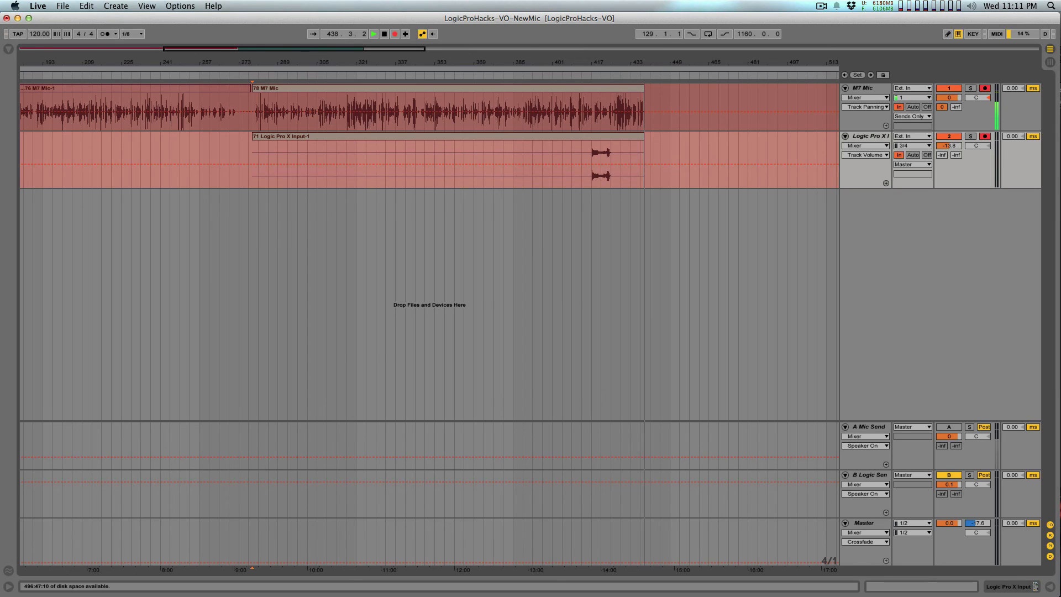
- Switch back to Logic Pro X and look through the I/O buffer sizes offered in its audio preferences
key(super+Tab)
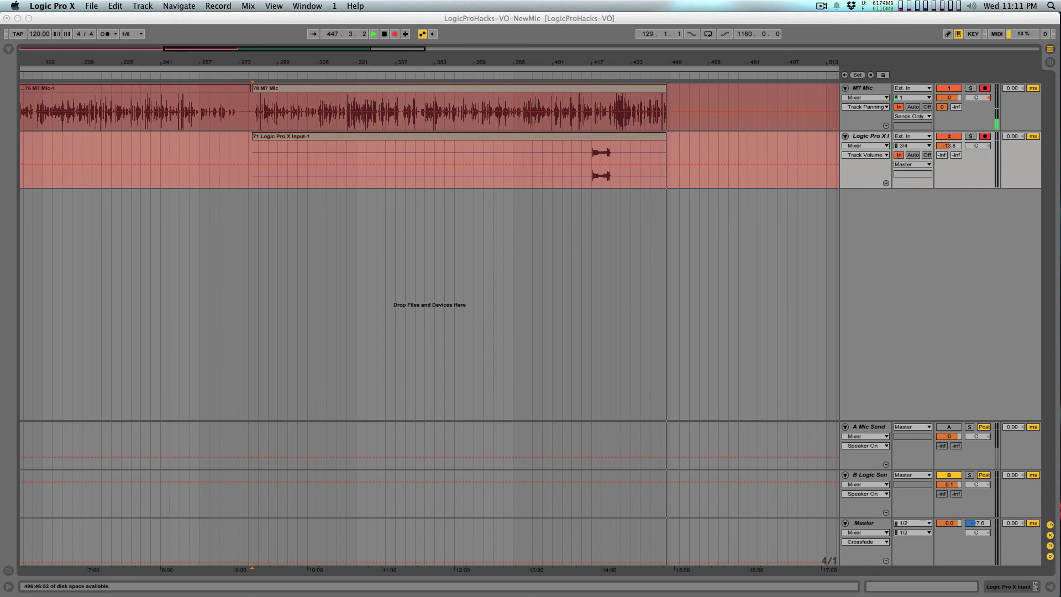
click(53, 5)
mouse_move(58, 36)
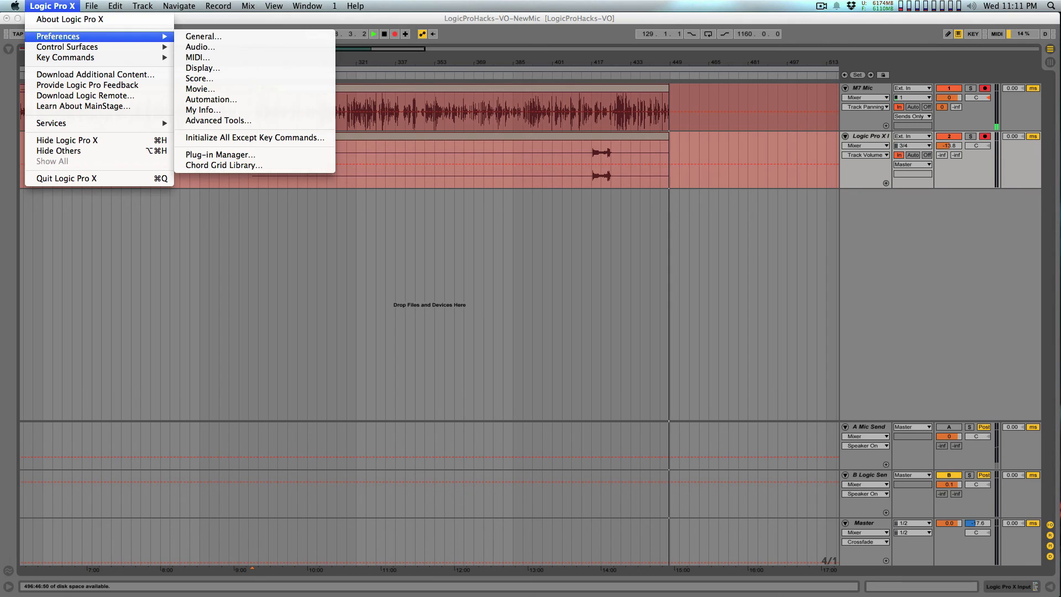
click(200, 46)
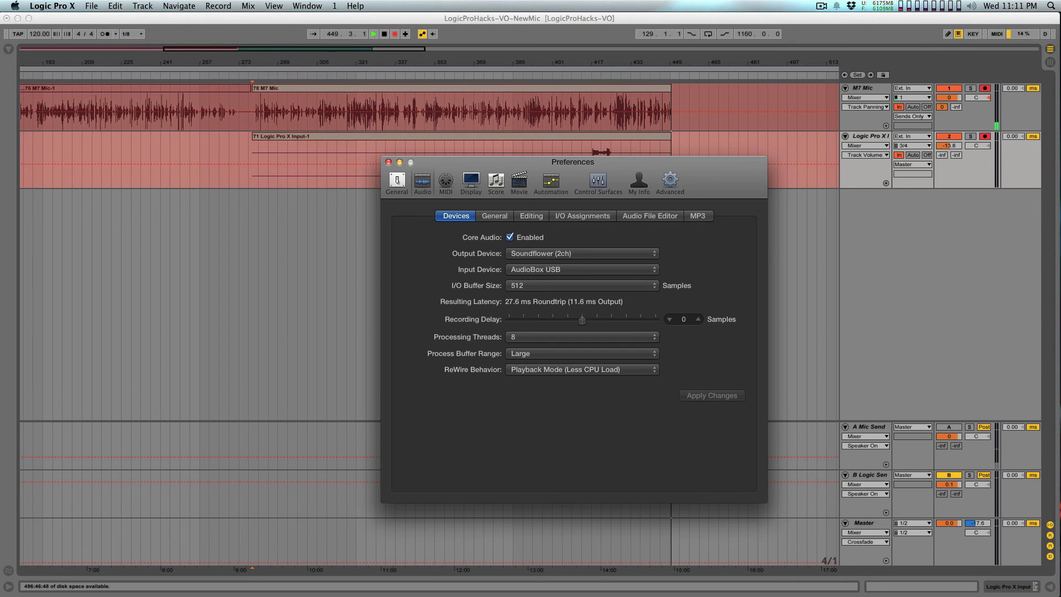
click(580, 285)
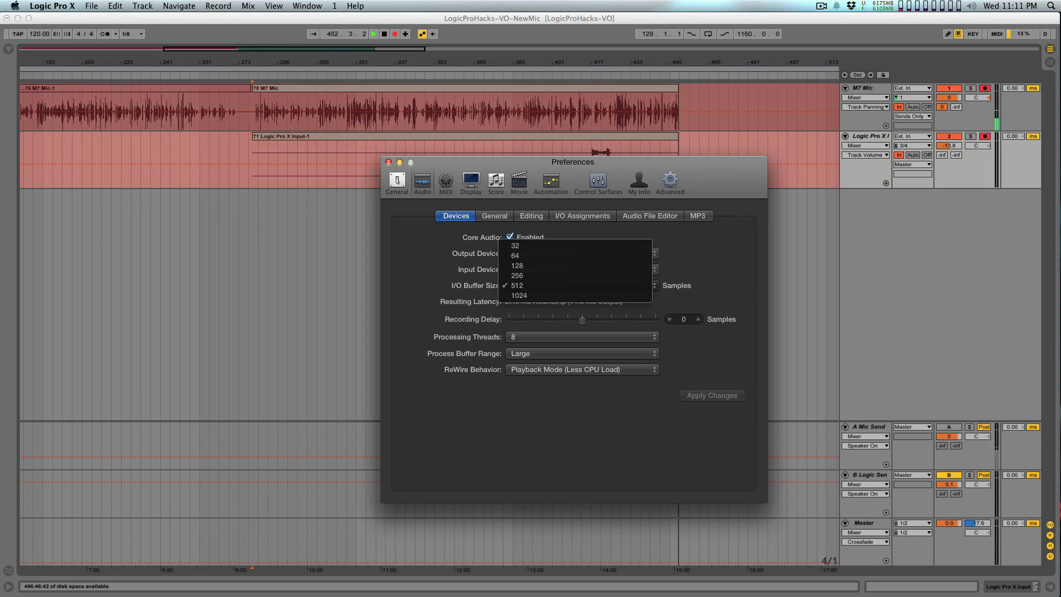
key(Escape)
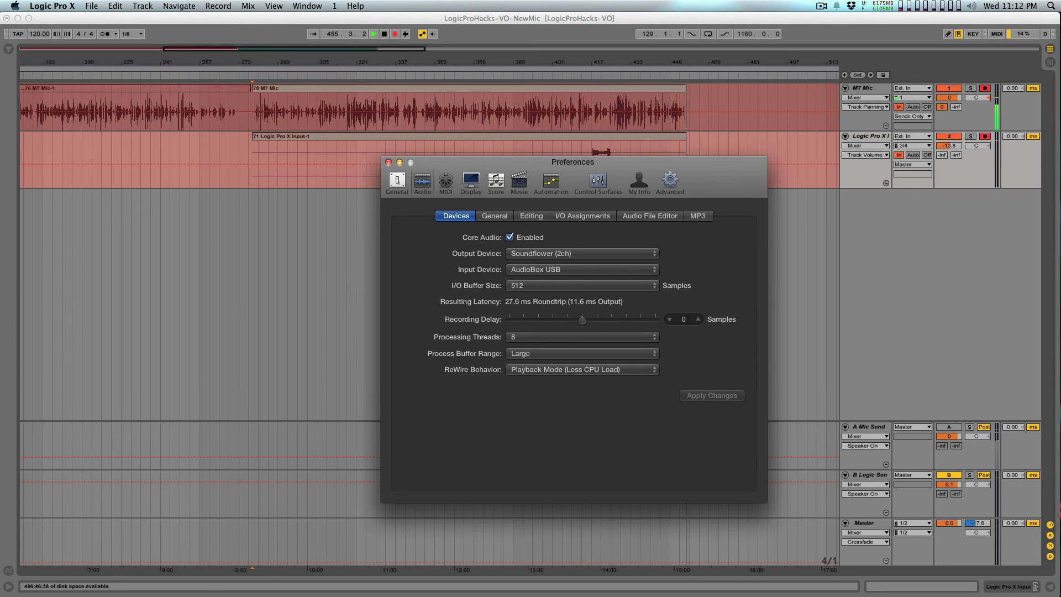
- Check the processing threads and process buffer range choices, and move the preferences window to uncover Live's recorded clips
click(582, 337)
key(Return)
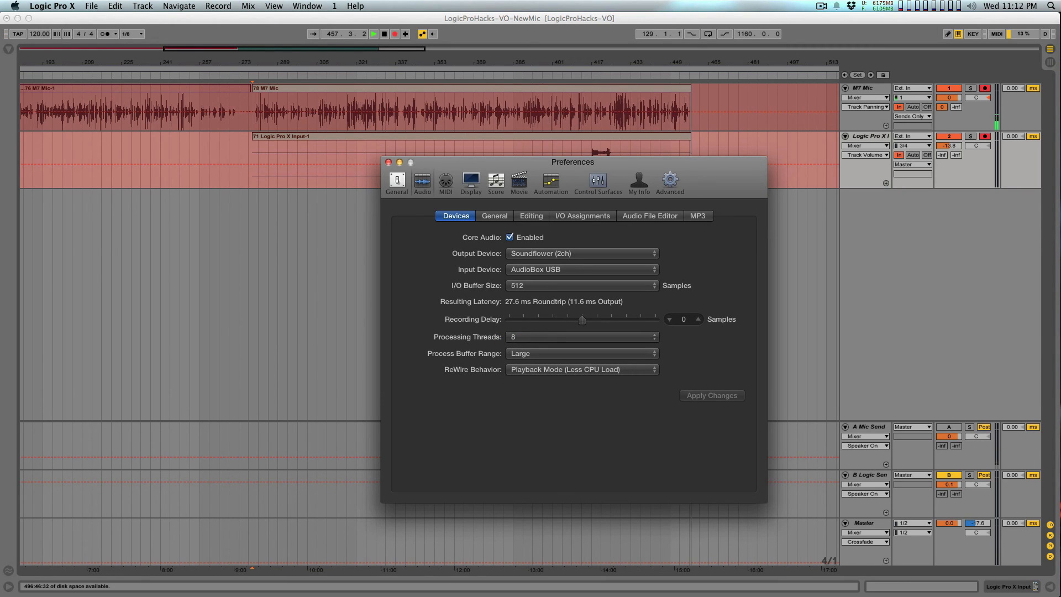
click(582, 353)
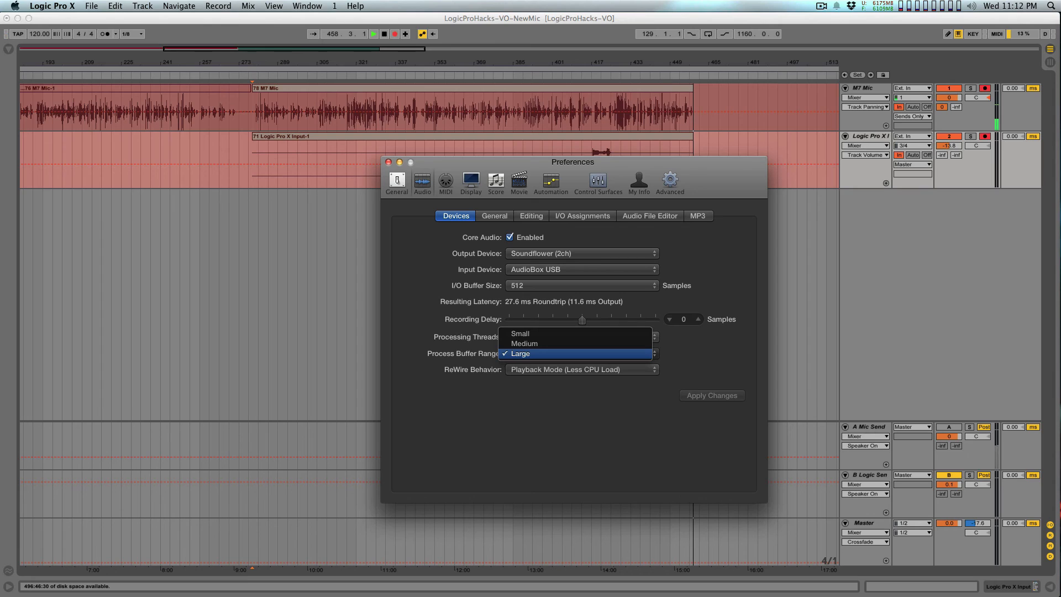
key(Escape)
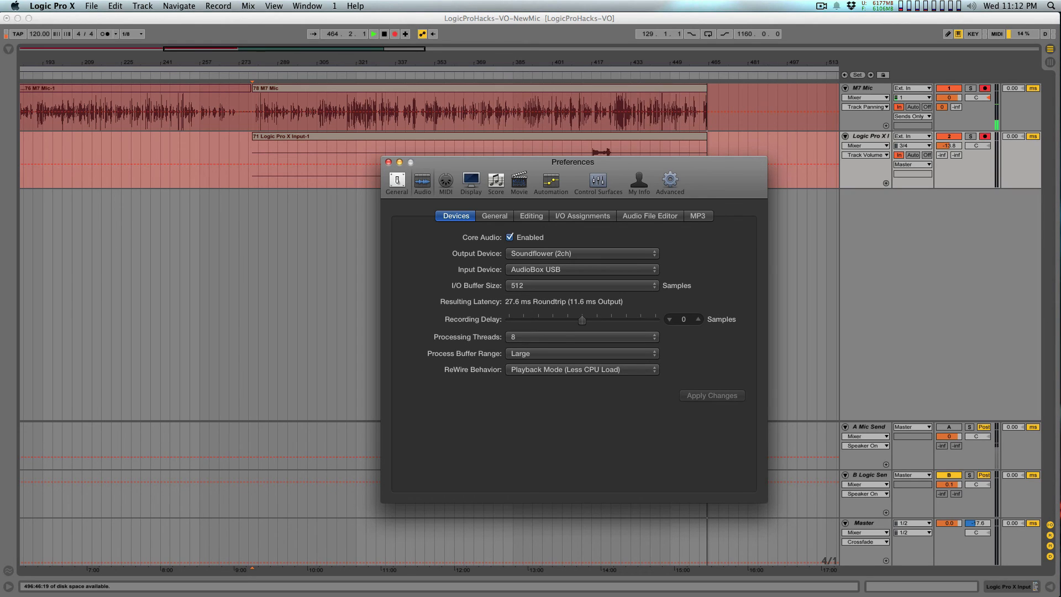
drag(573, 162, 501, 188)
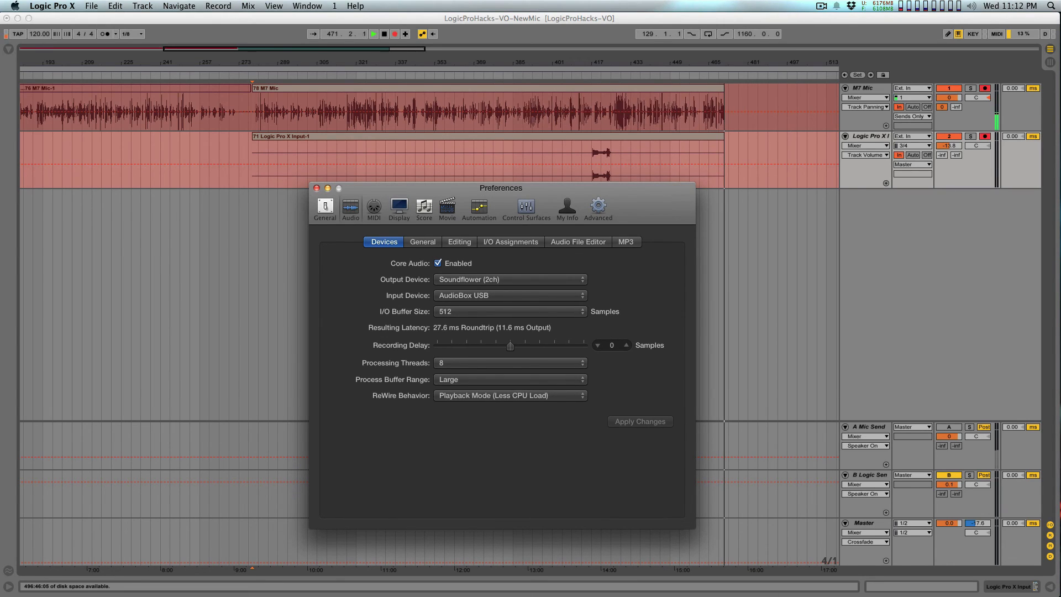
- Close Logic's preferences to uncover Live's arrangement, and check the system's processor usage meter
drag(500, 188, 506, 188)
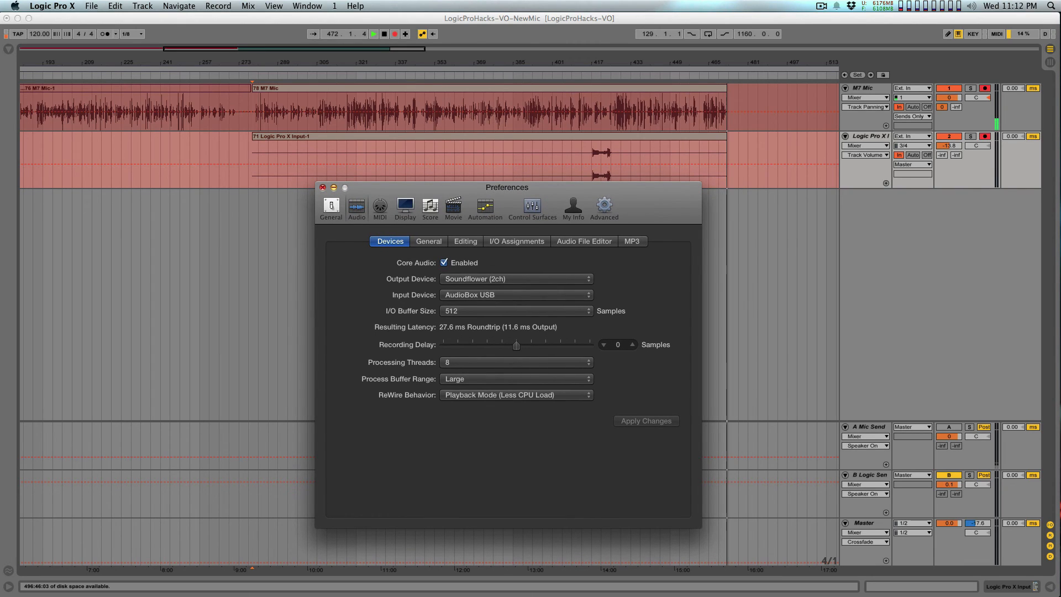
click(323, 187)
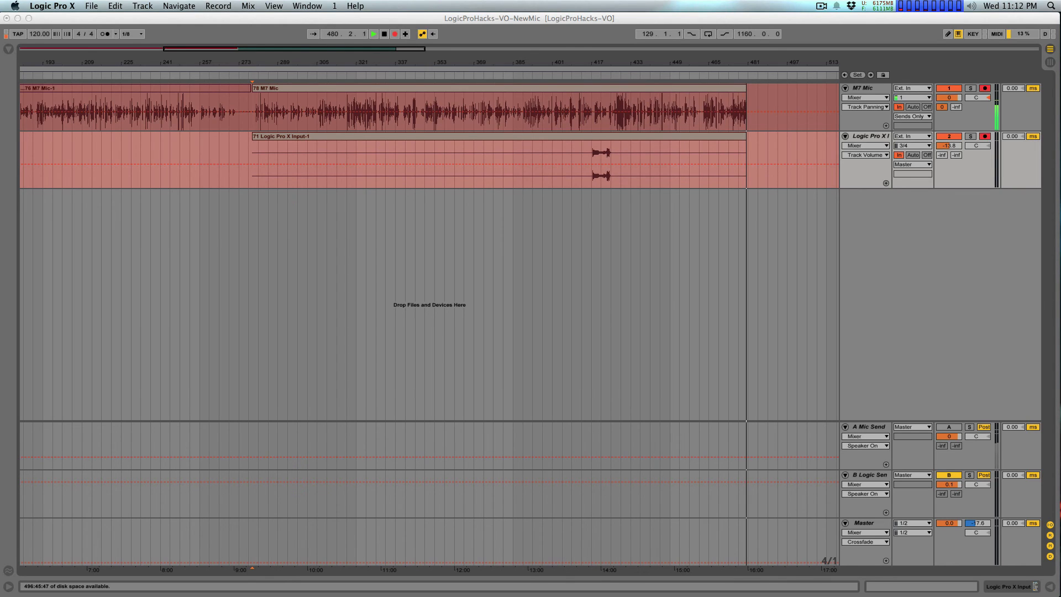
click(929, 7)
key(Escape)
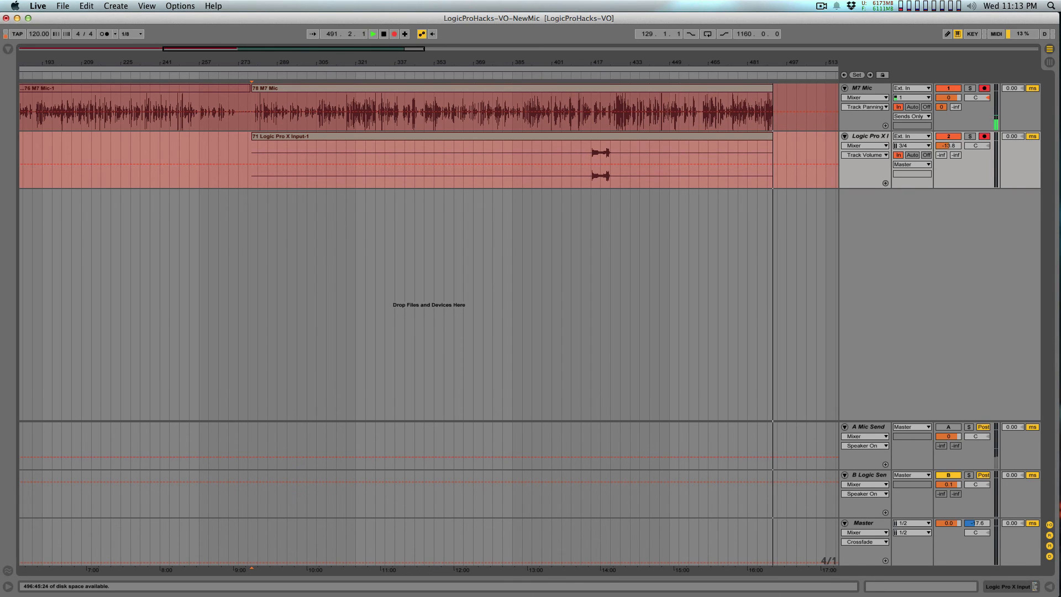
- Switch back to Logic Pro X and move its Tracks window over Live's arrangement to inspect the Inst 1 track
key(ctrl+Left)
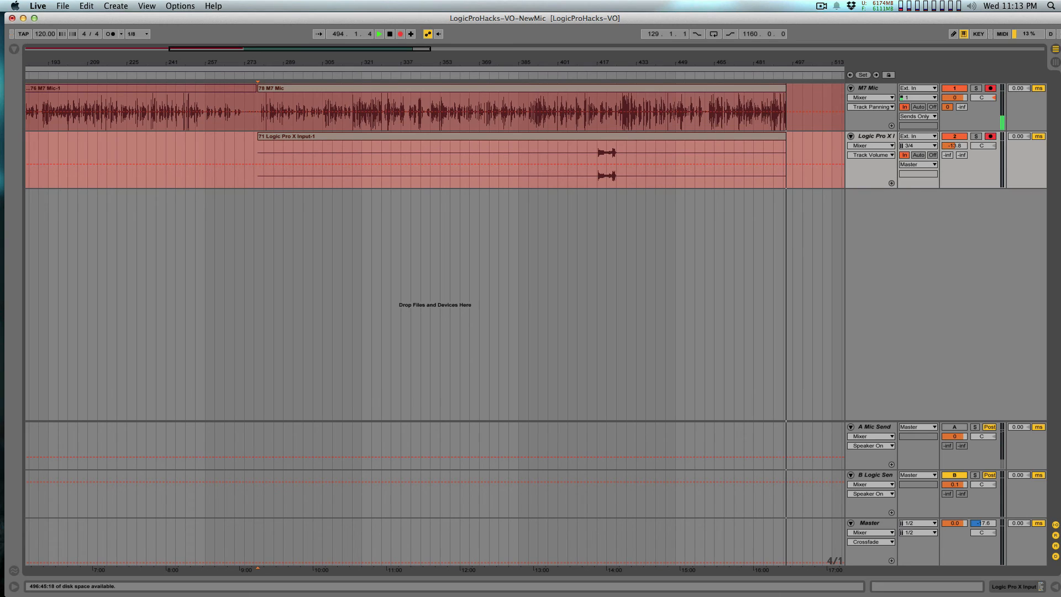
key(super+Tab)
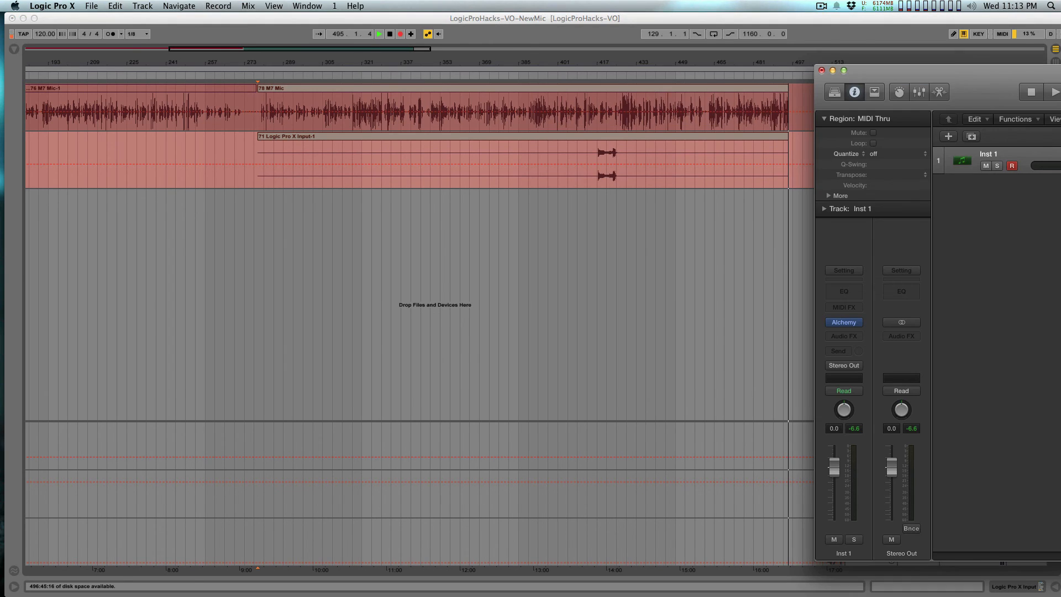
drag(939, 68, 192, 50)
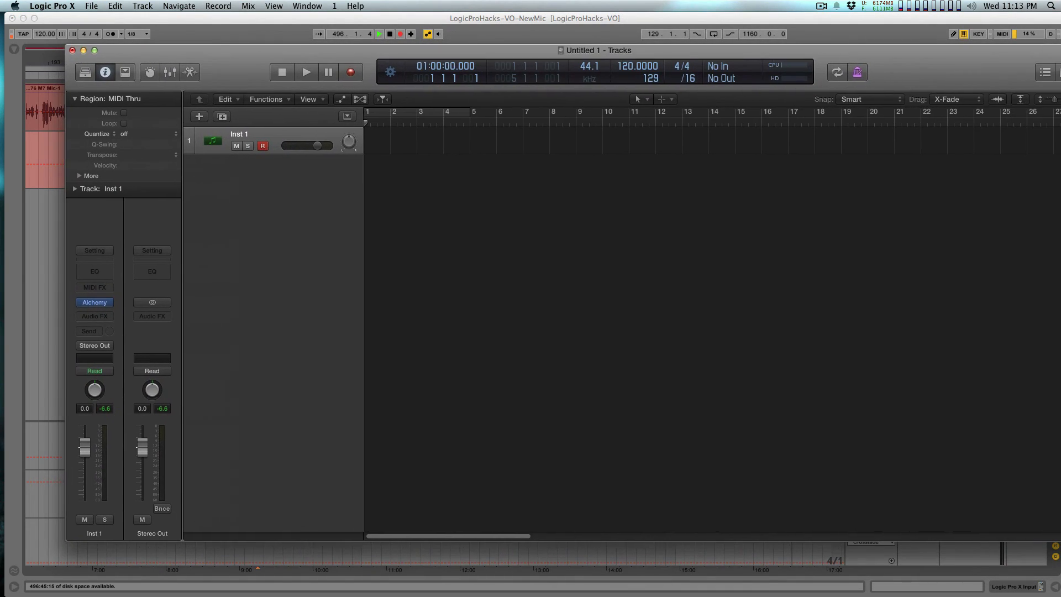
mouse_move(1060, 79)
mouse_down()
mouse_move(541, 79)
mouse_move(1060, 79)
mouse_up()
key(ctrl+Left)
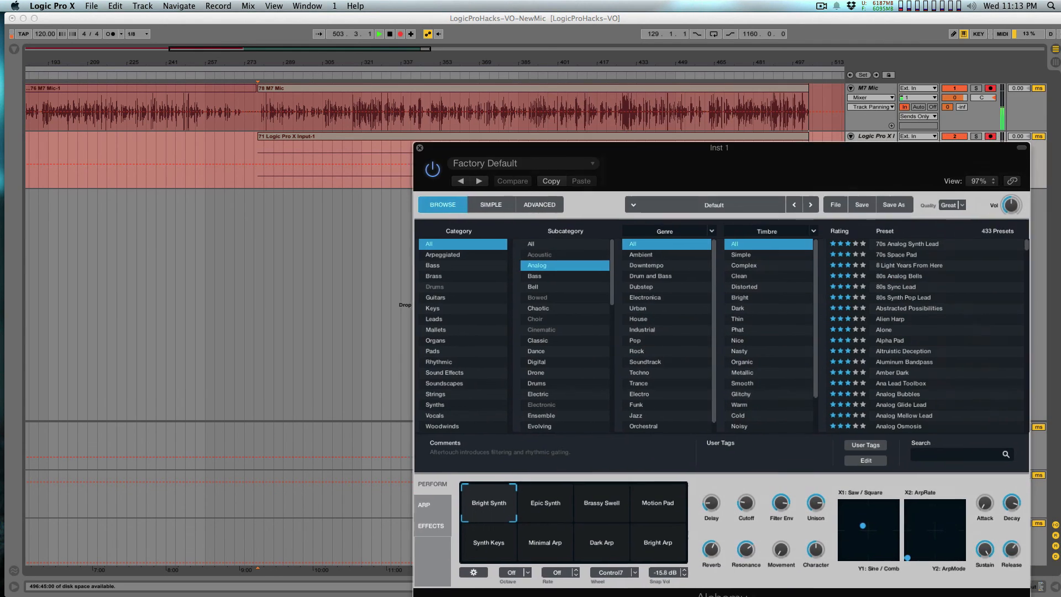
- Load the 70s Space Pad preset in Alchemy and lower its window to uncover Live's two recording tracks
drag(719, 147, 666, 129)
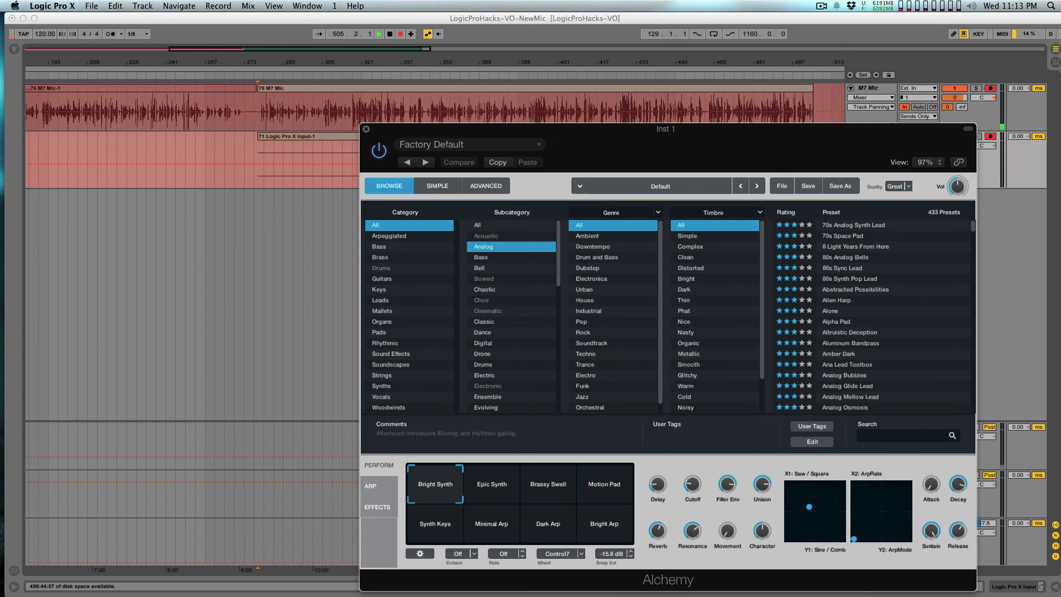
click(843, 235)
drag(666, 129, 651, 204)
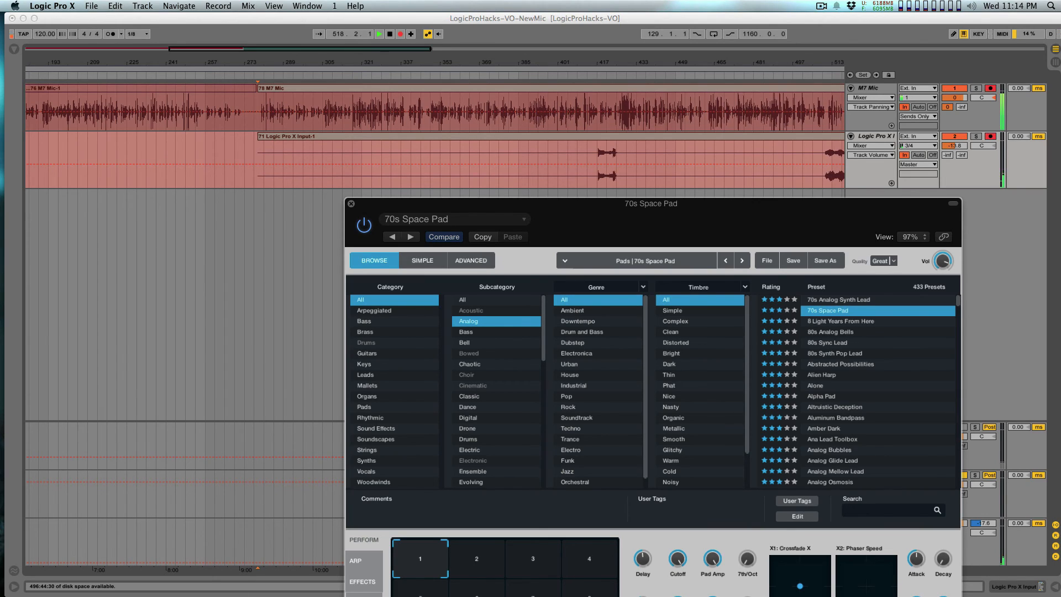
- Load the 8 Light Years From Here preset in Alchemy and reposition the plug-in window over Live's arrangement
key(Down)
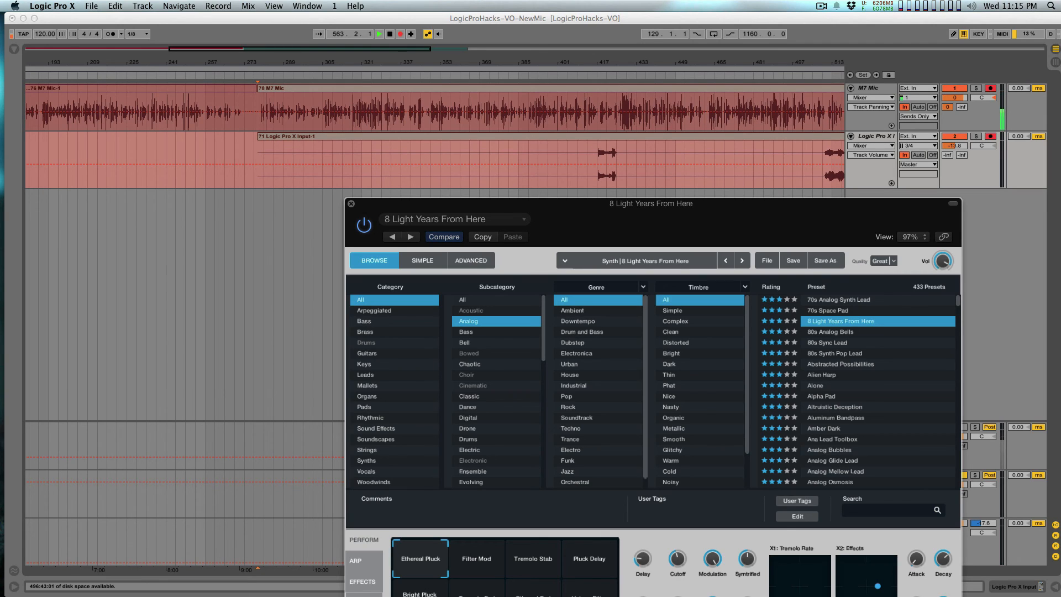
drag(651, 204, 666, 185)
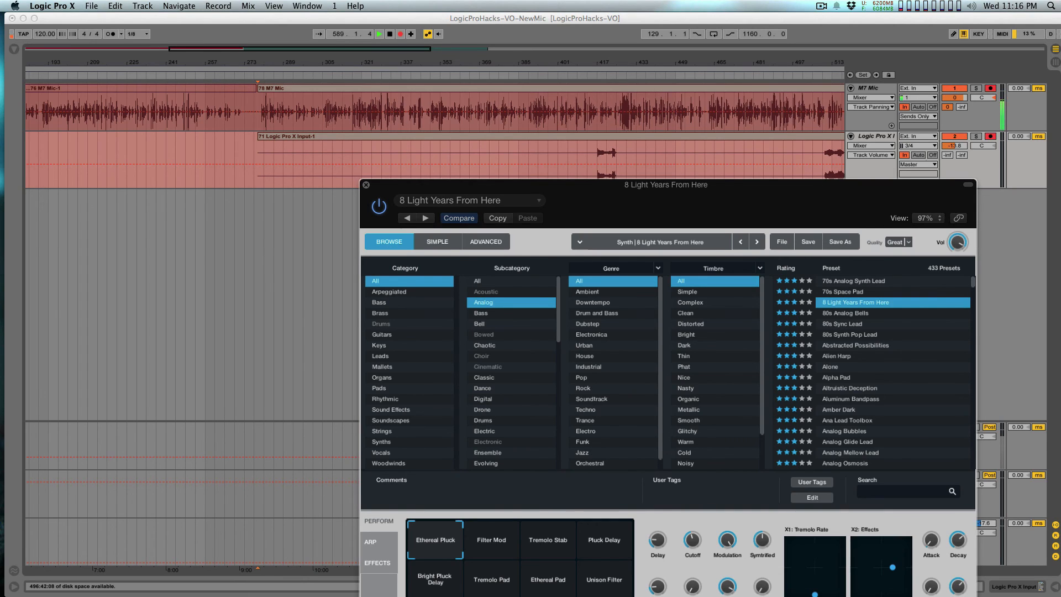
mouse_move(665, 185)
mouse_down()
mouse_move(687, 183)
mouse_move(668, 178)
mouse_up()
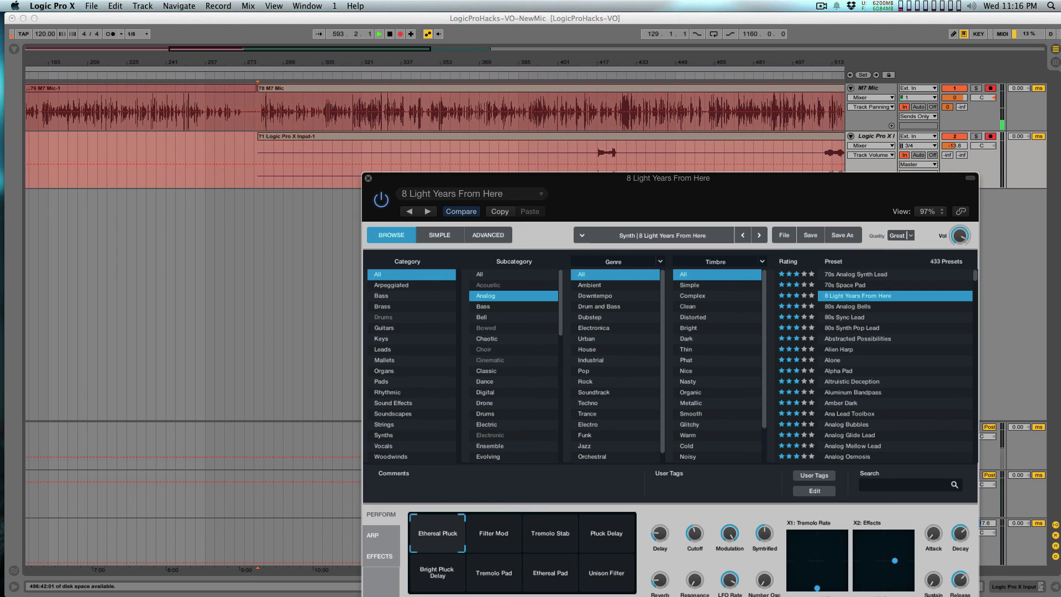
drag(668, 178, 690, 185)
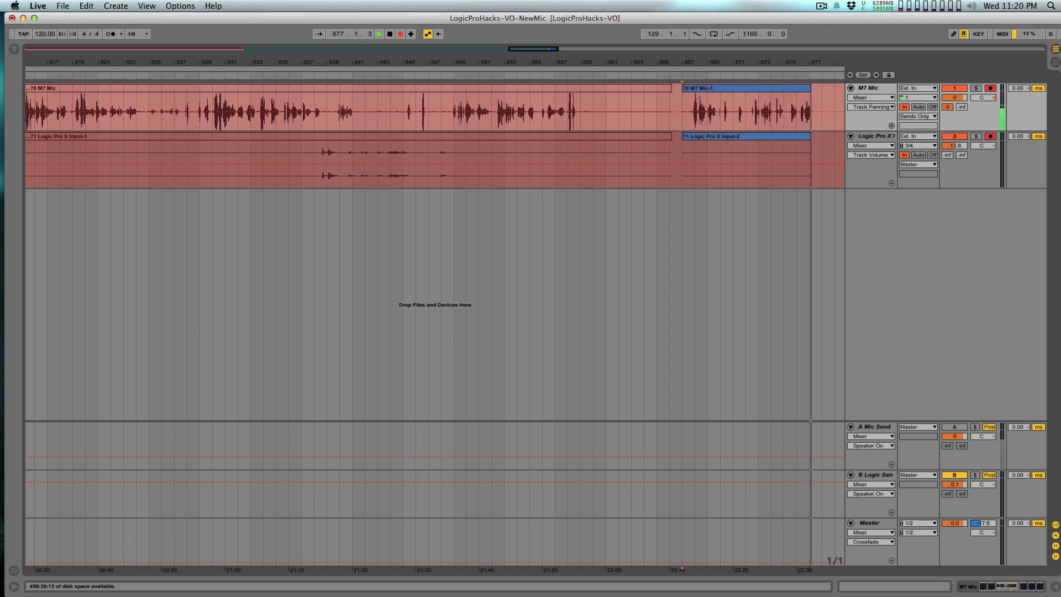
- Show Live's Session View and toggle record arming on the Logic Pro X Input track off and back on
key(Tab)
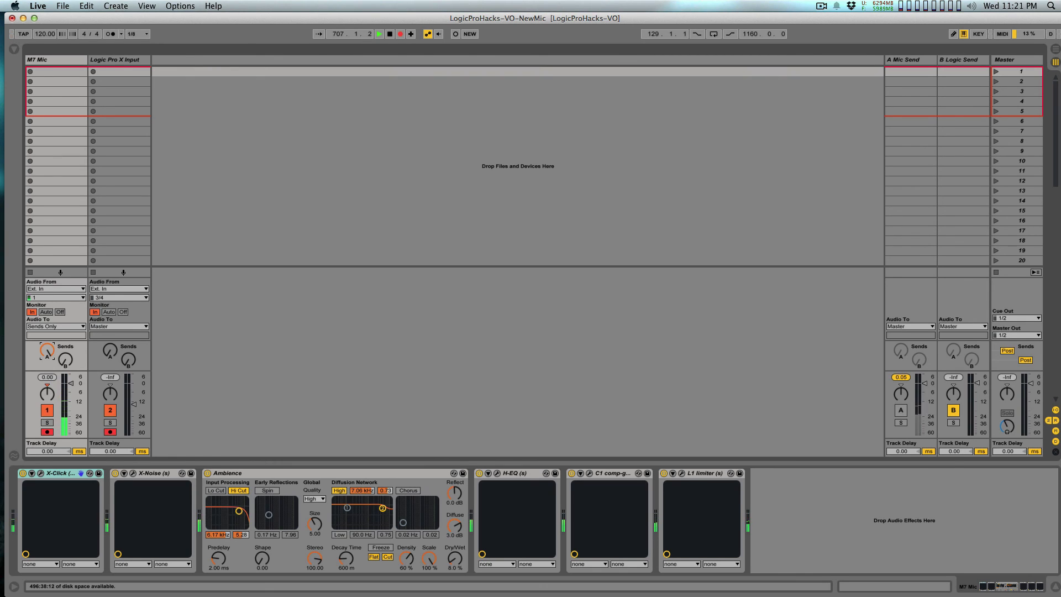
click(110, 432)
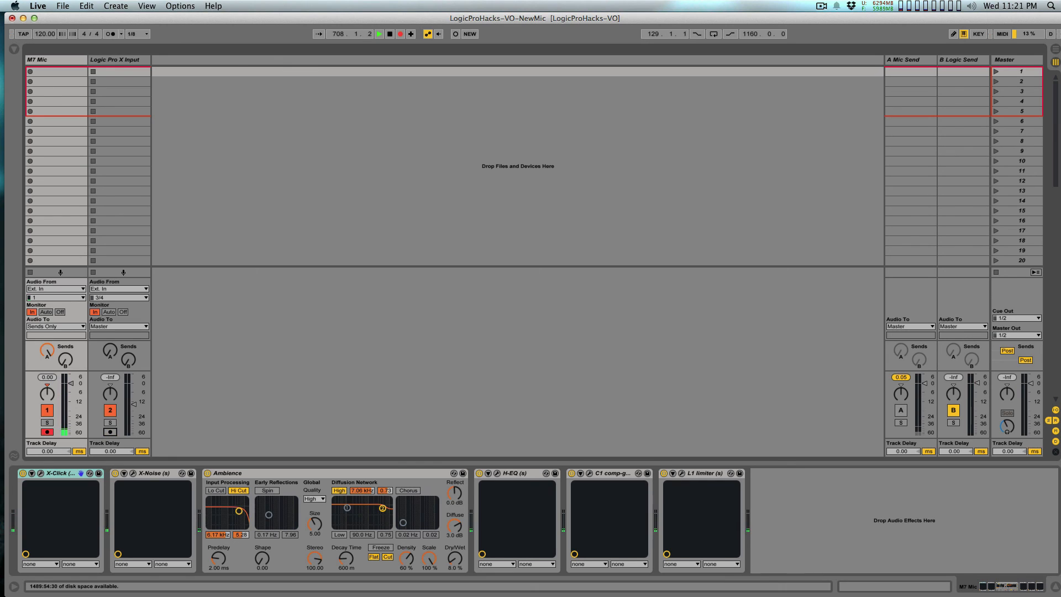
click(110, 432)
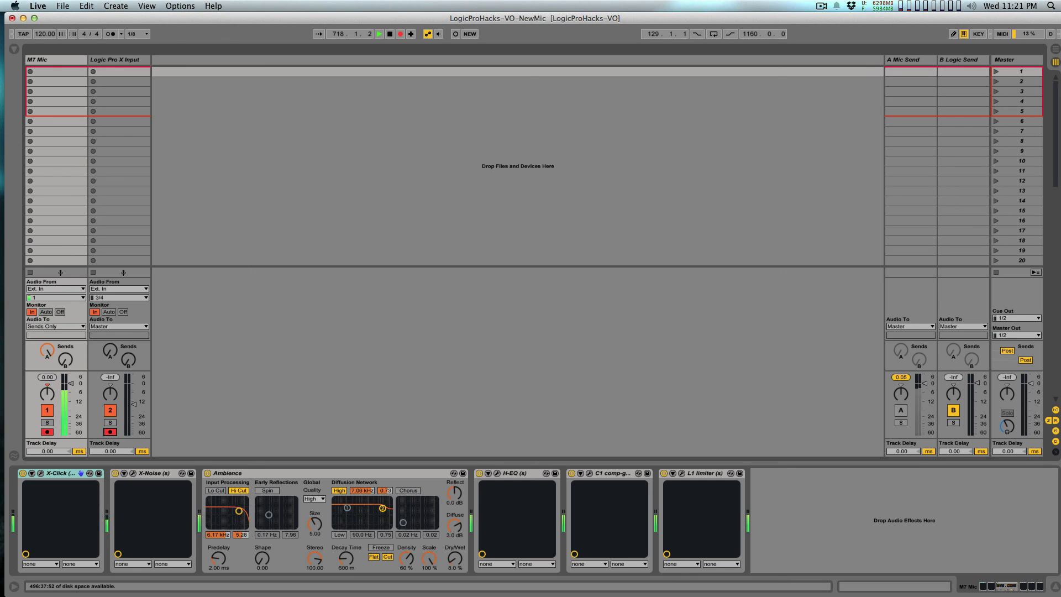
- Examine the commands offered for the Logic Pro X Input track and those for inserting new tracks
click(113, 59)
right_click(113, 59)
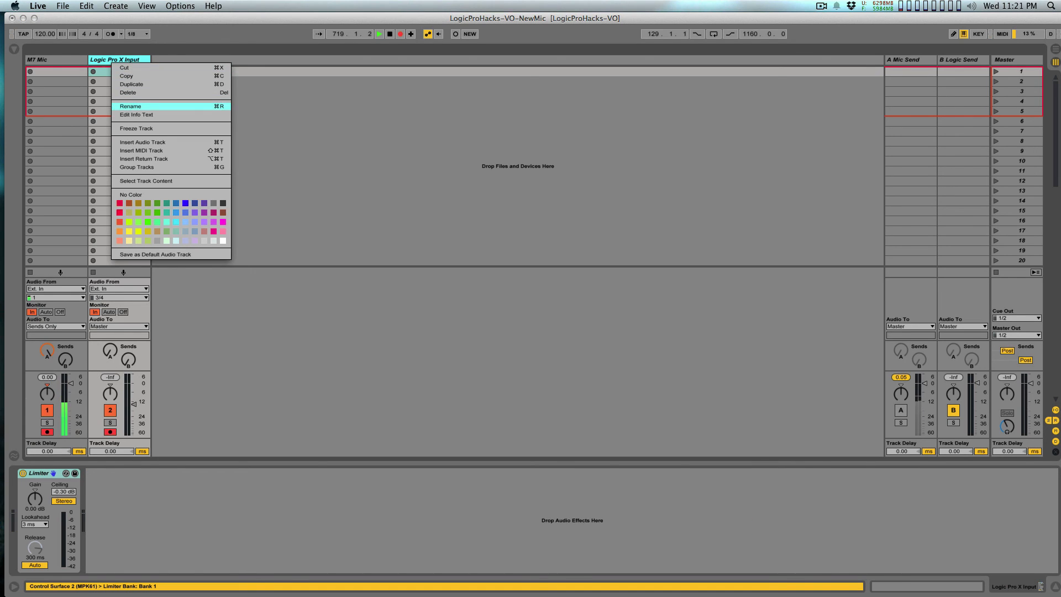
key(Escape)
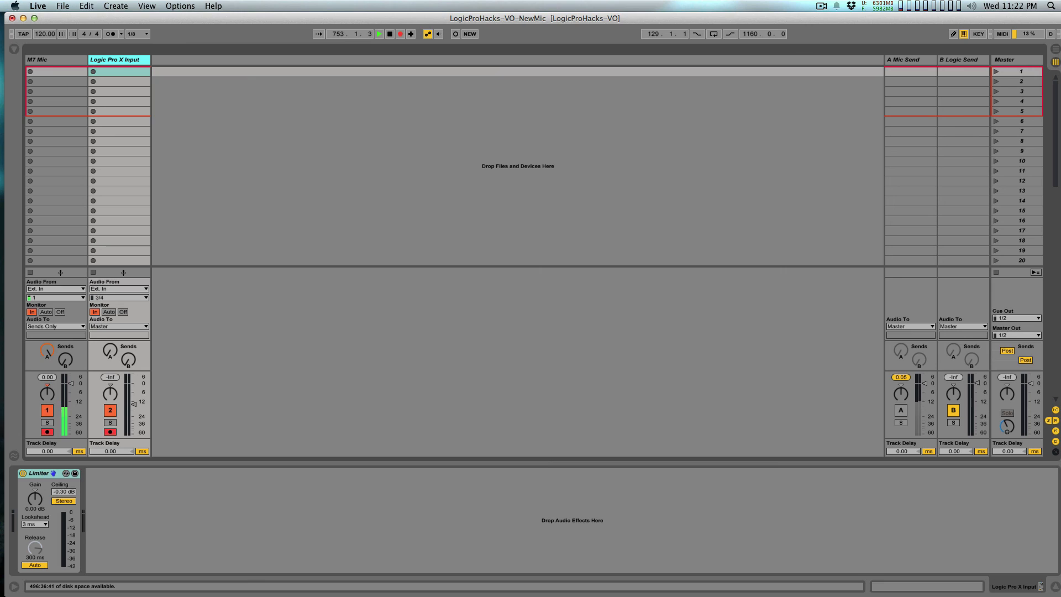
right_click(172, 80)
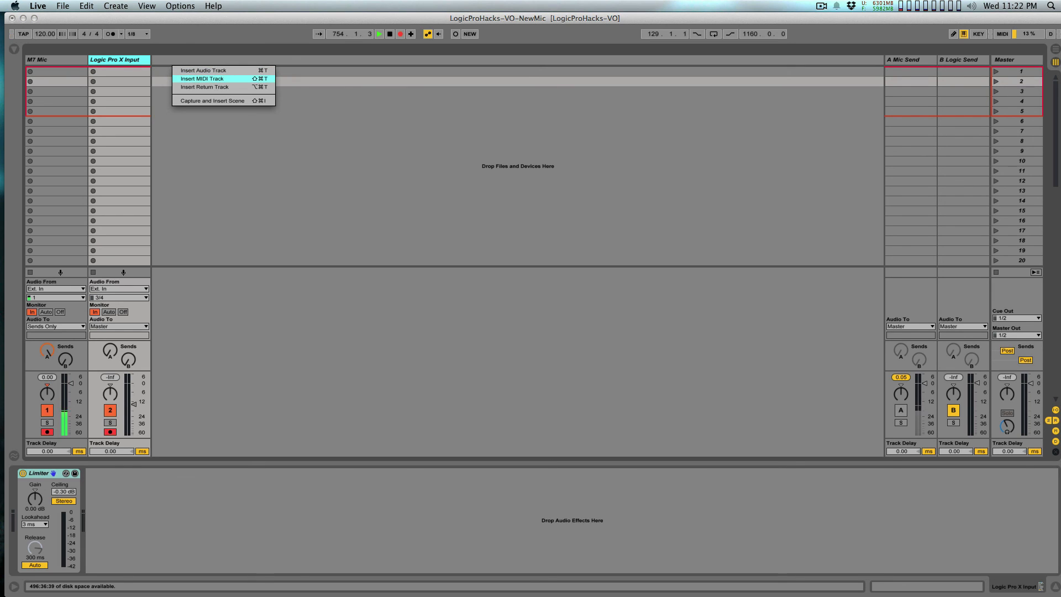
key(Escape)
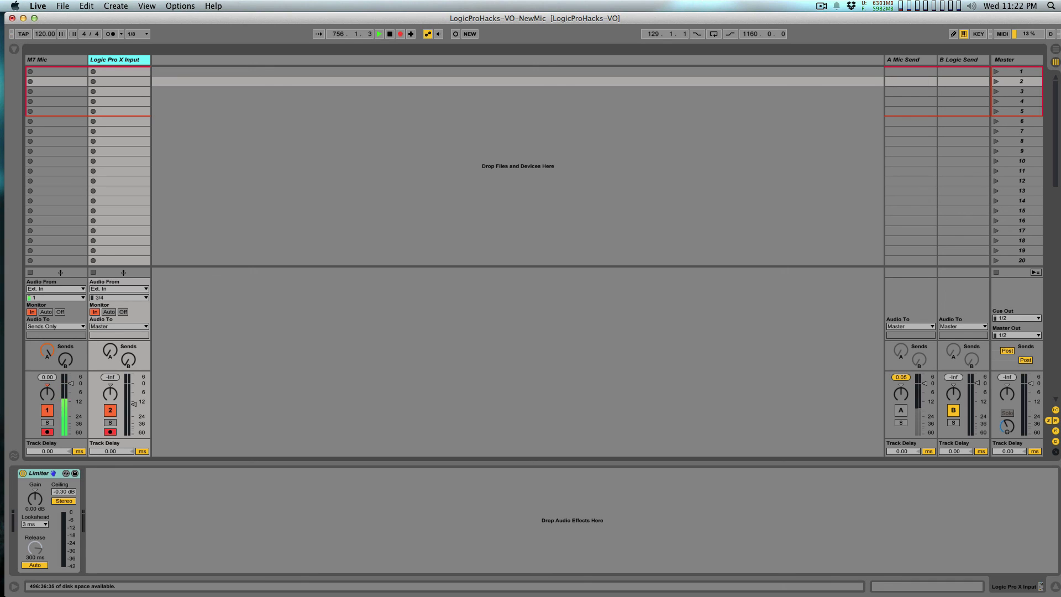
- Switch to Audio MIDI Setup, review the Agg Logic aggregate device in the Audio Devices window, and close it
key(super+Tab)
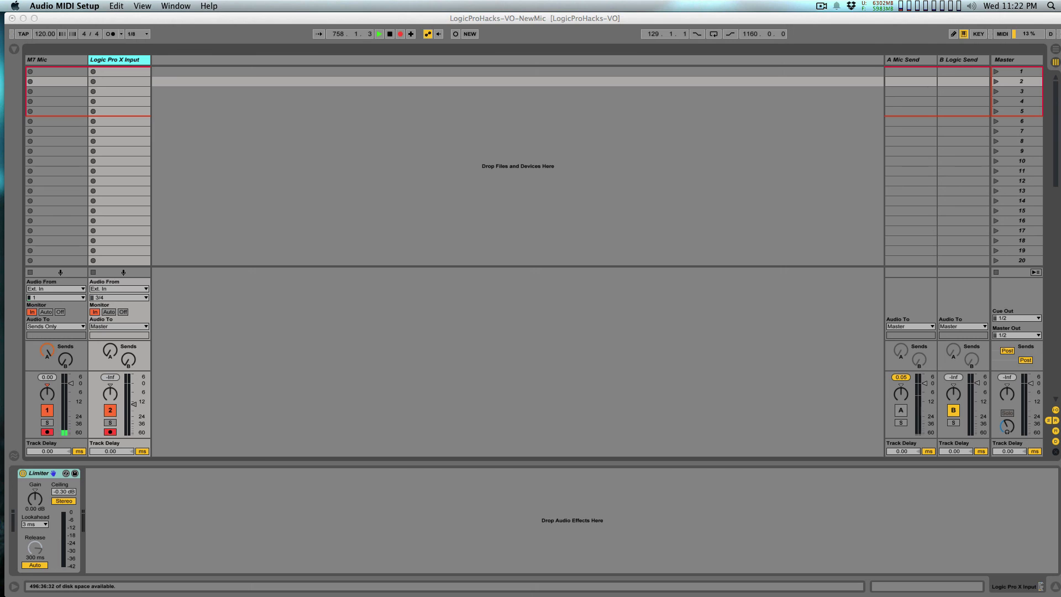
click(176, 6)
click(205, 20)
drag(222, 51, 387, 121)
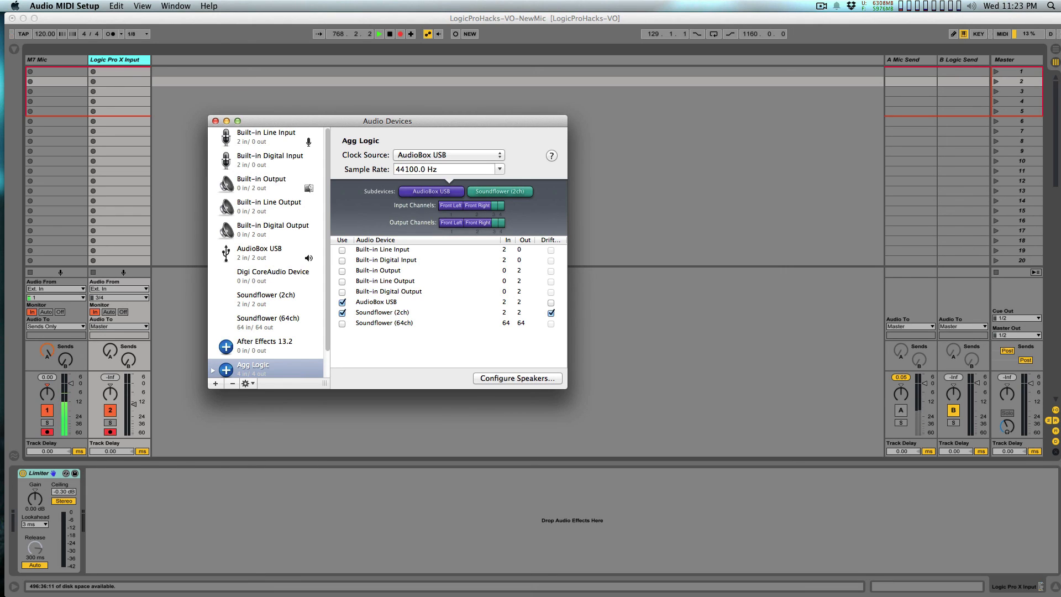
drag(388, 121, 442, 124)
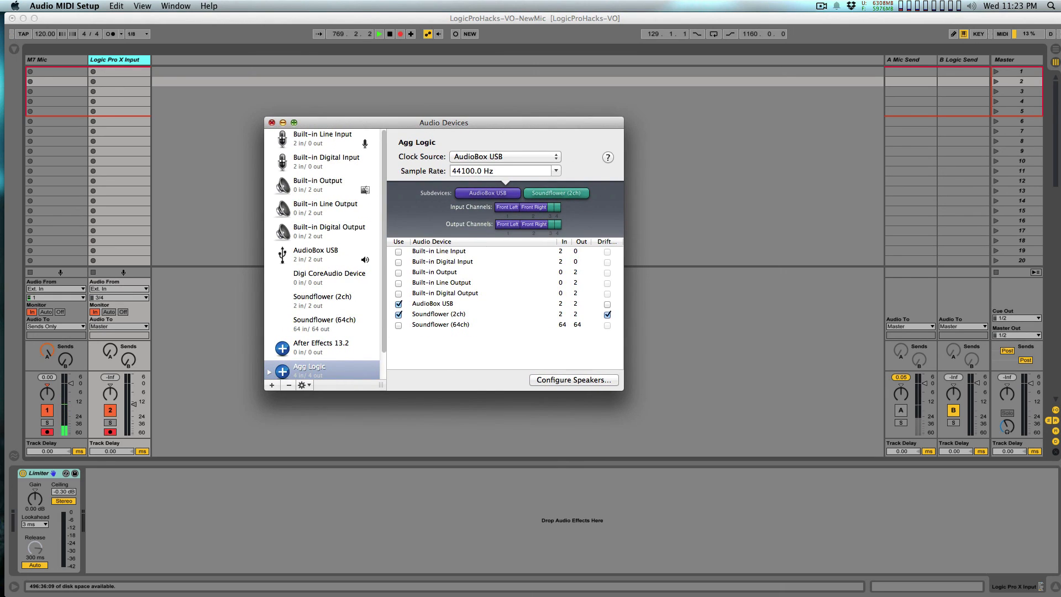
click(272, 123)
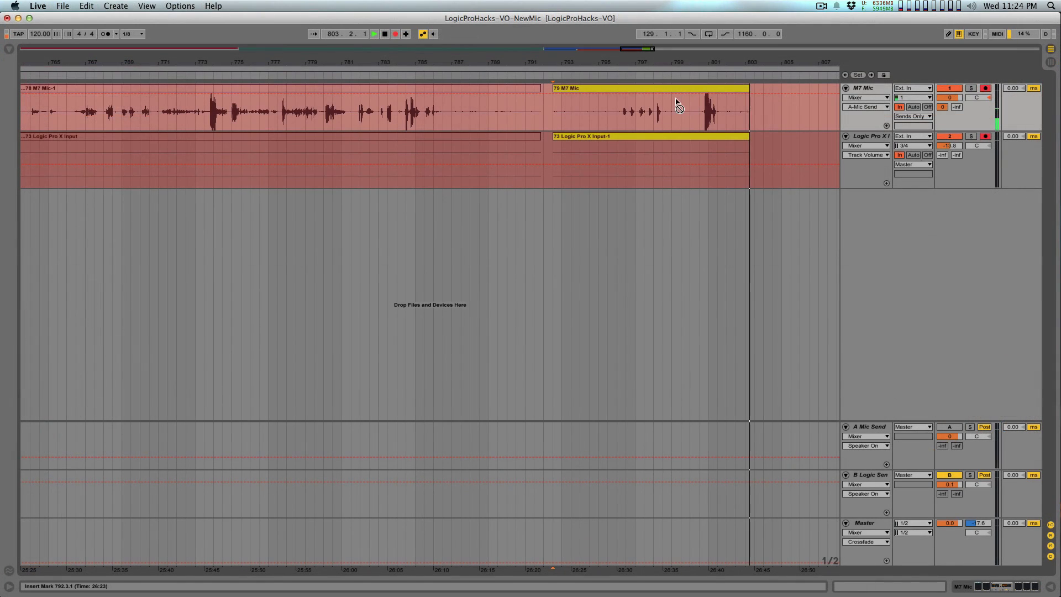
- Look through the M7 Mic track's output routing choices in Session View and return to the Arrangement View
drag(693, 62, 514, 41)
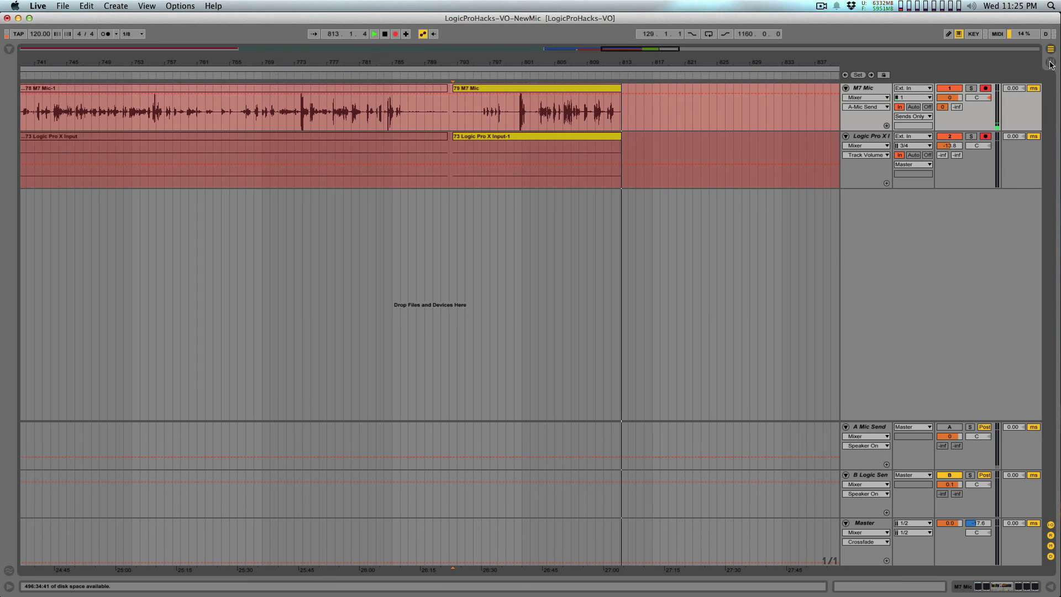
click(1051, 63)
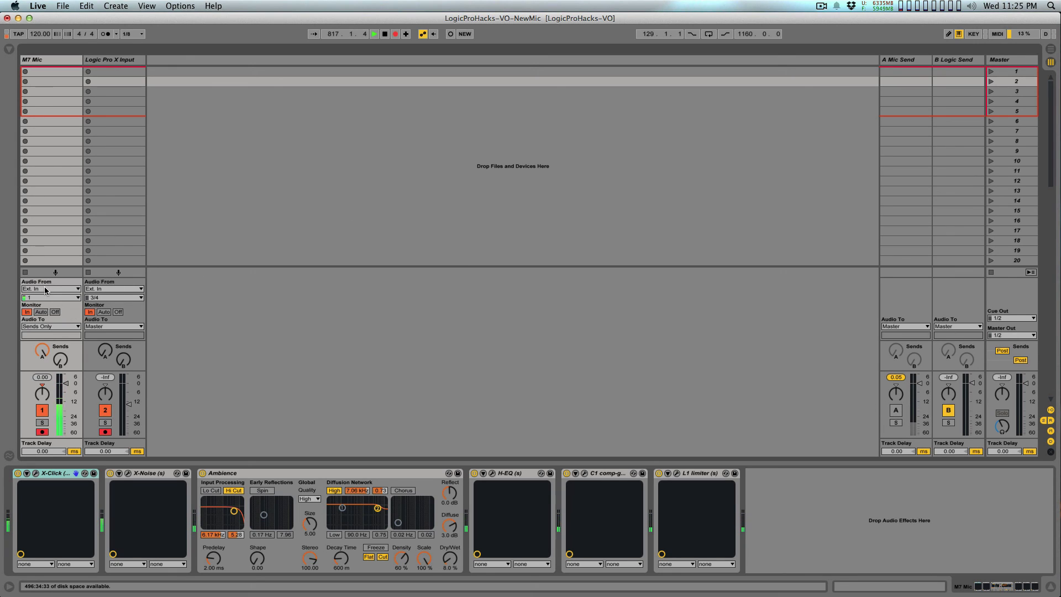
click(49, 327)
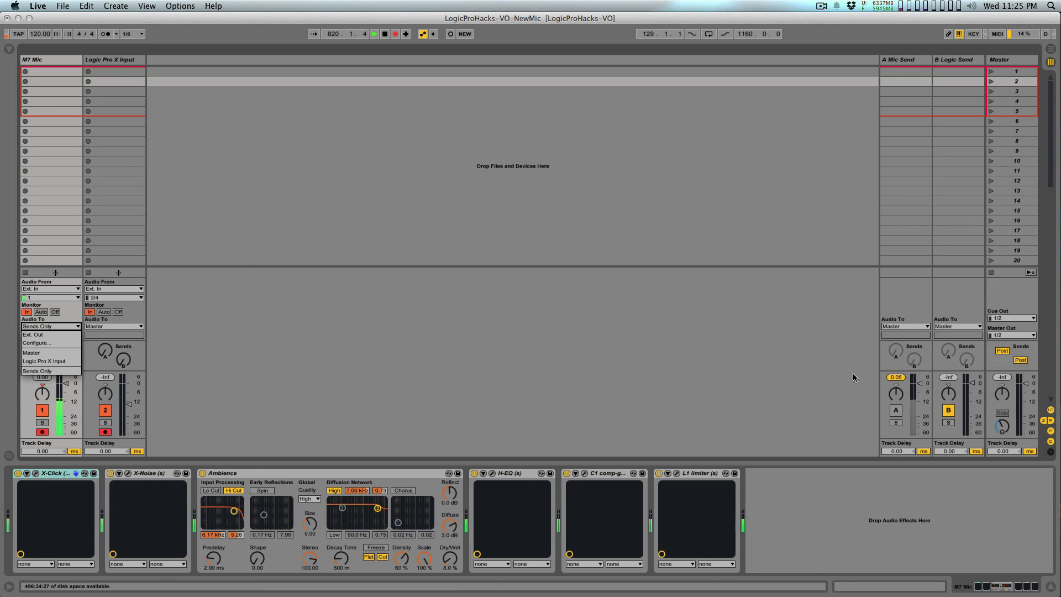
click(203, 360)
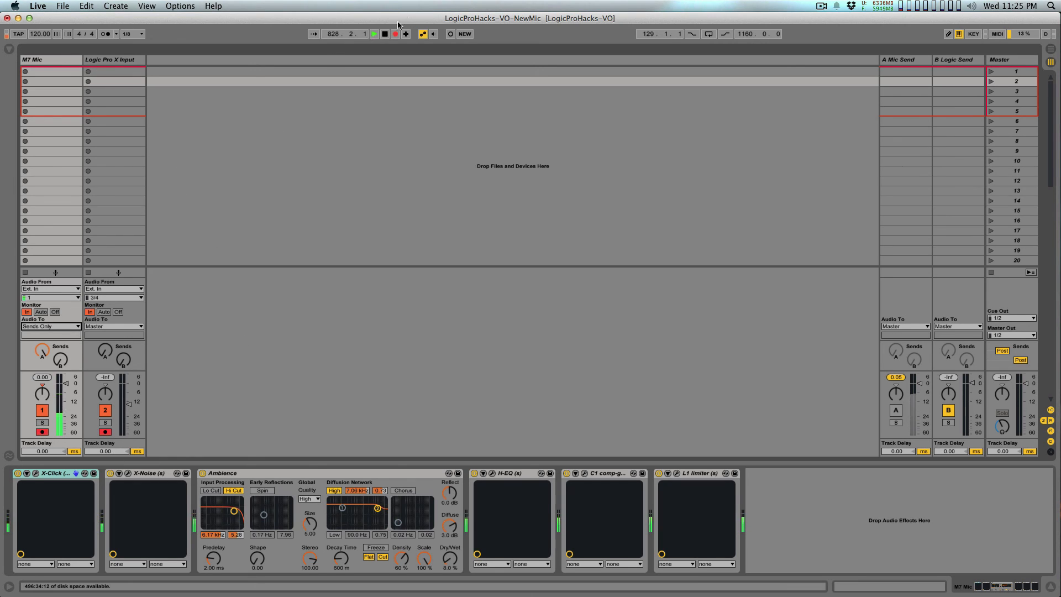
key(Tab)
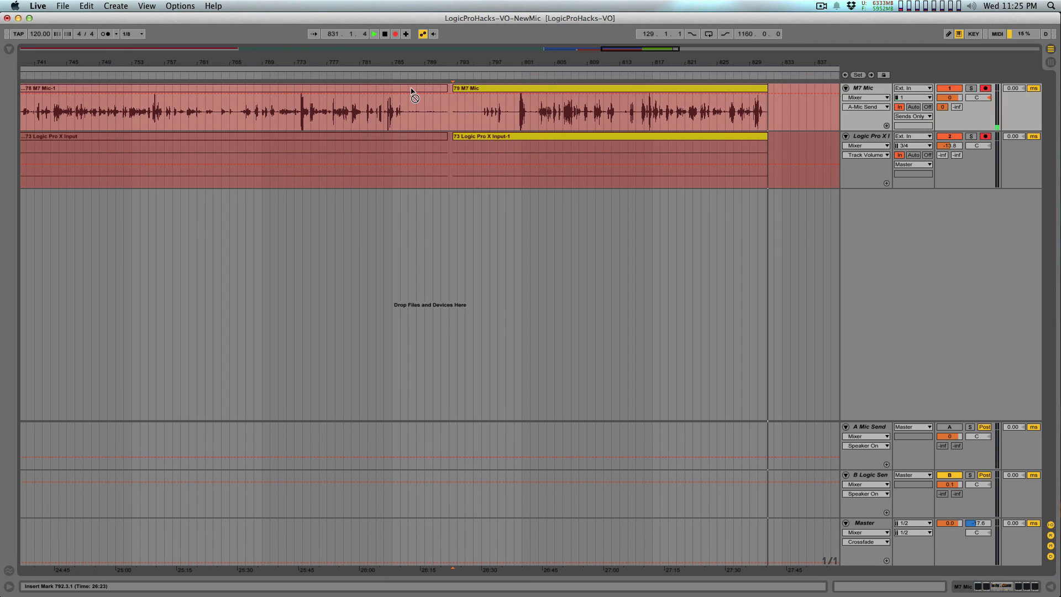
- Try to start an audio/video export of the Live set, cancelling before the audio is stopped
click(58, 6)
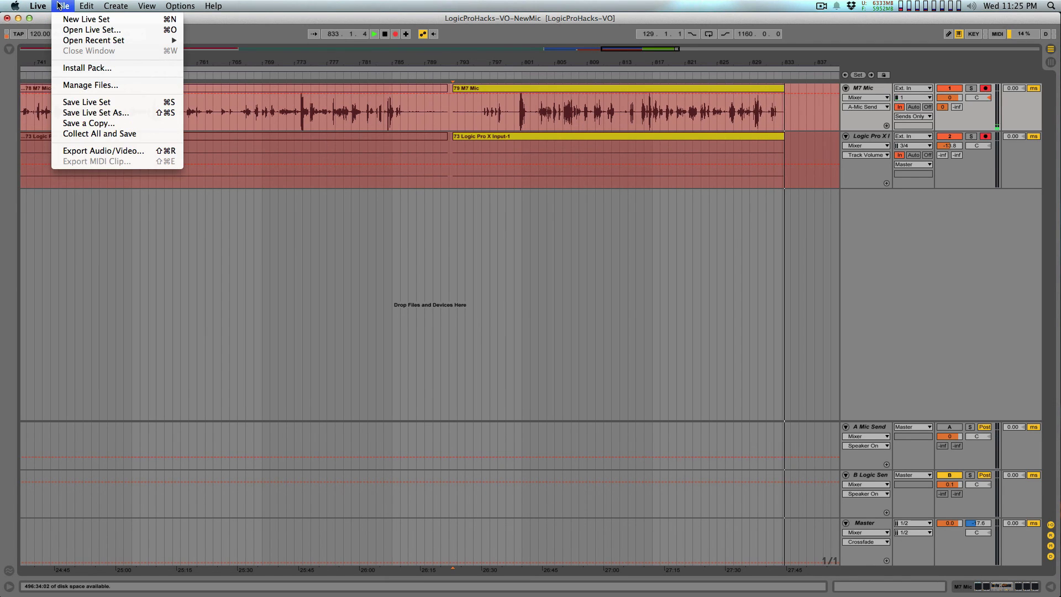
click(160, 150)
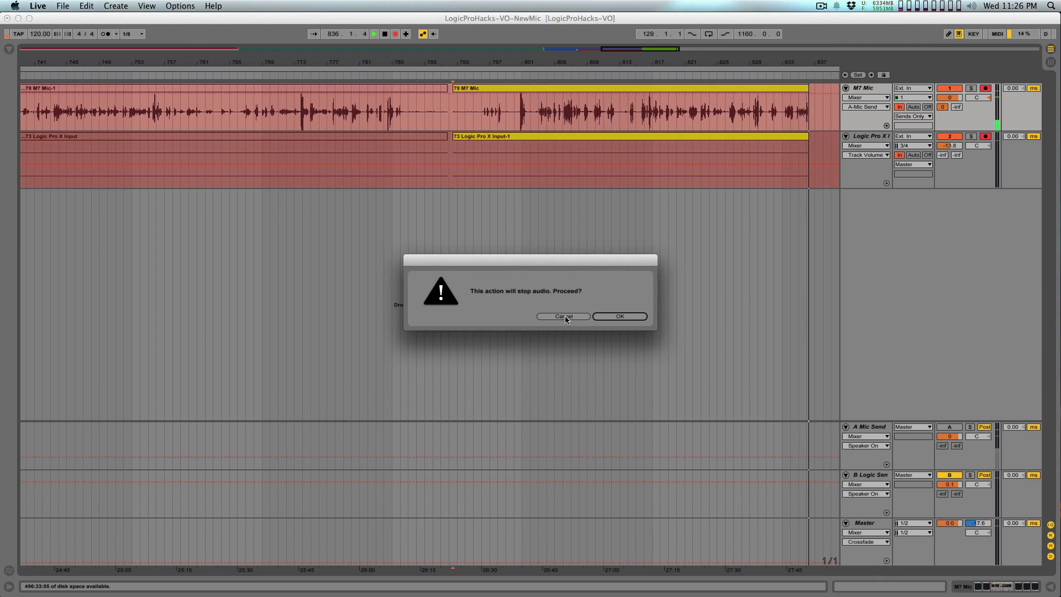
click(564, 317)
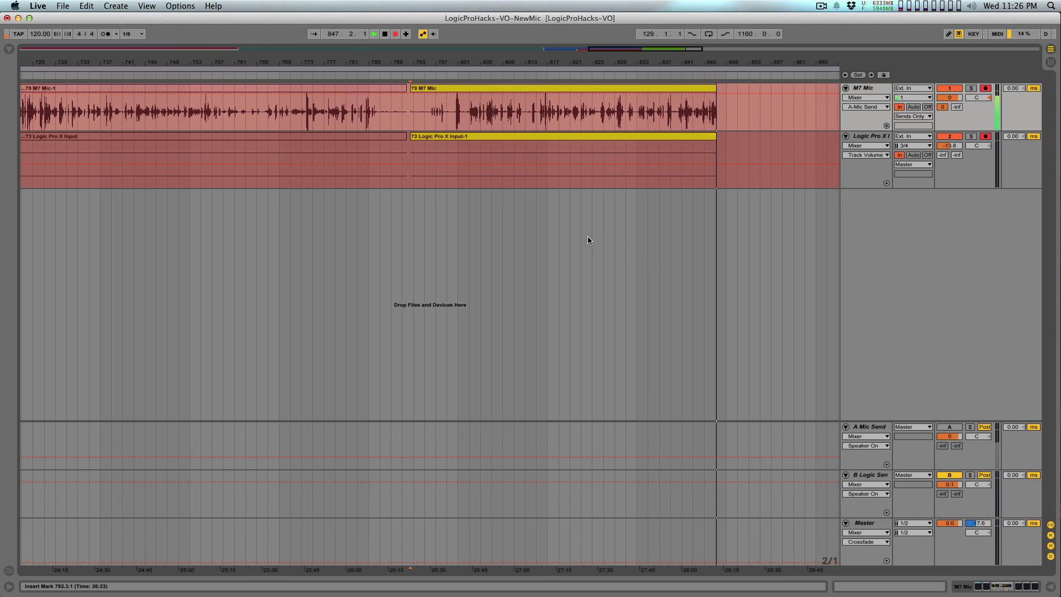
- Check the commands available for the M7 Mic and Logic Pro X Input clips, and select the Logic Pro X Input track
right_click(592, 88)
click(552, 228)
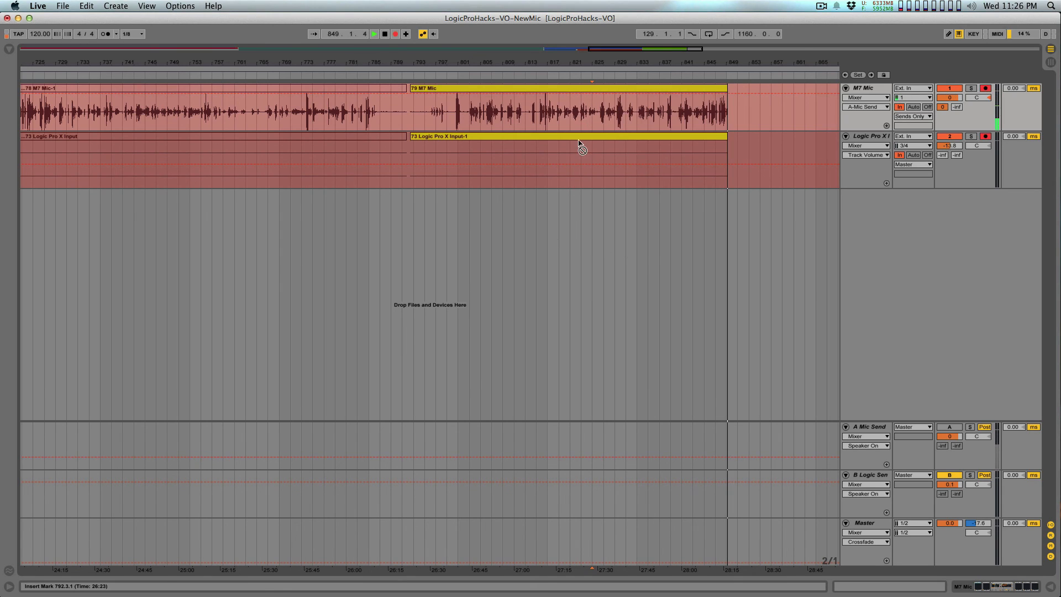
right_click(579, 139)
click(559, 220)
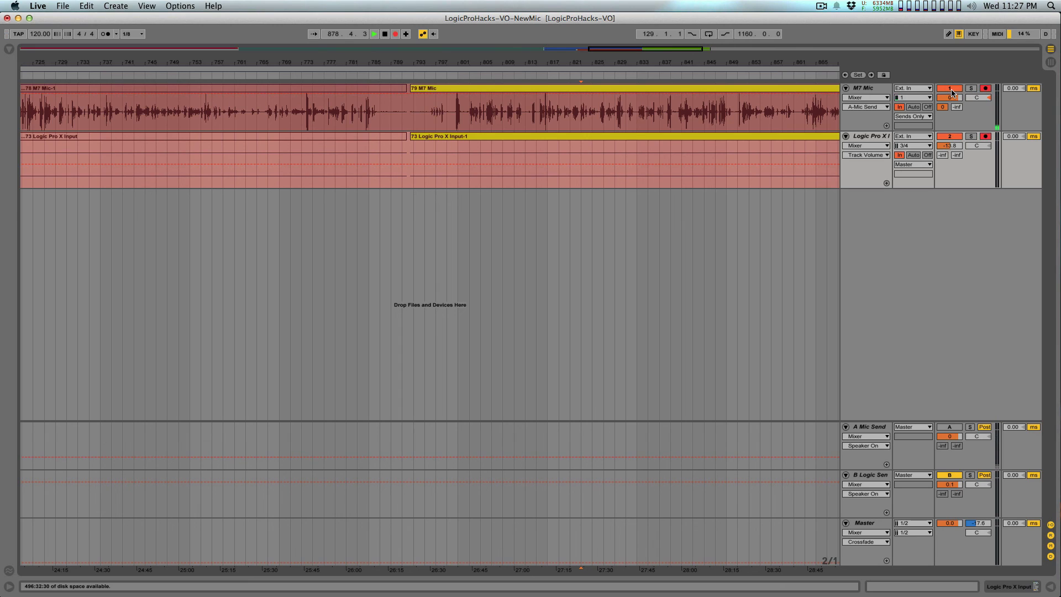
click(870, 136)
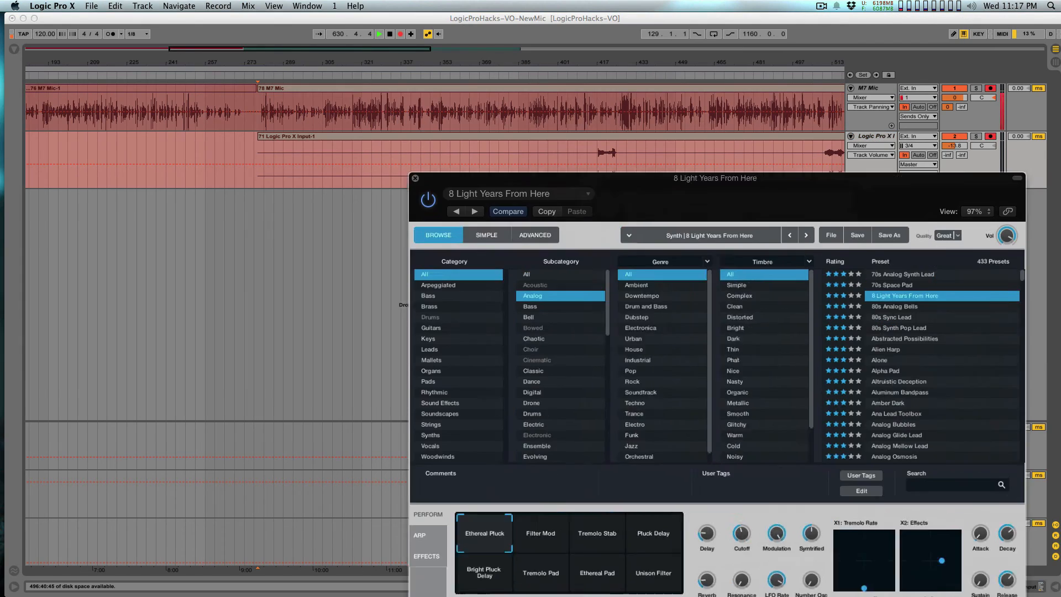
- Load the Analog Osmosis preset in Alchemy, try its Thin, Chorus and Brighter Arpeggio snapshots, and move the plug-in window clear of the arrangement
drag(715, 178, 536, 93)
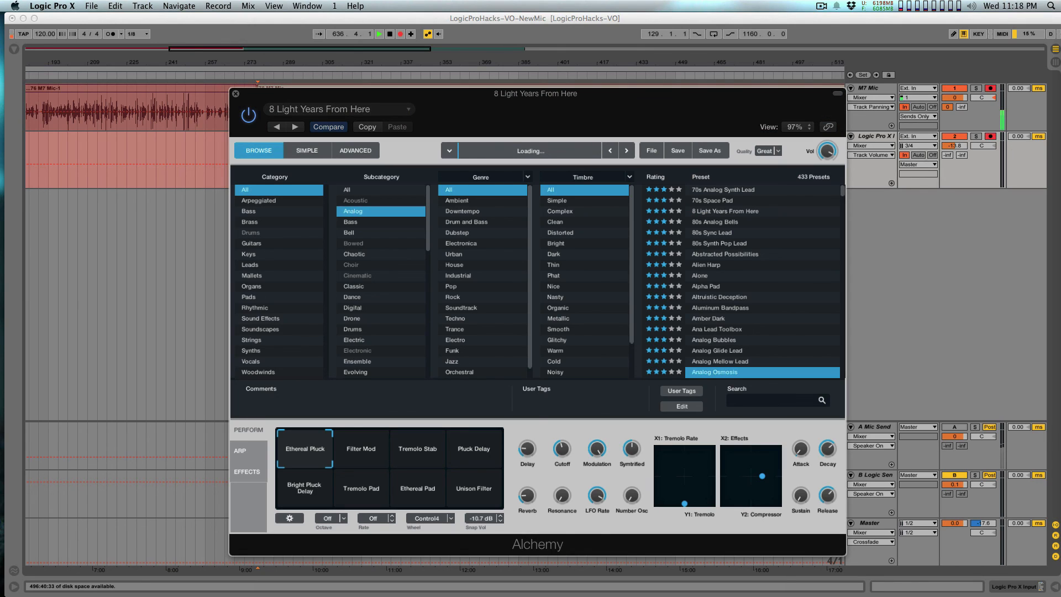
mouse_move(527, 448)
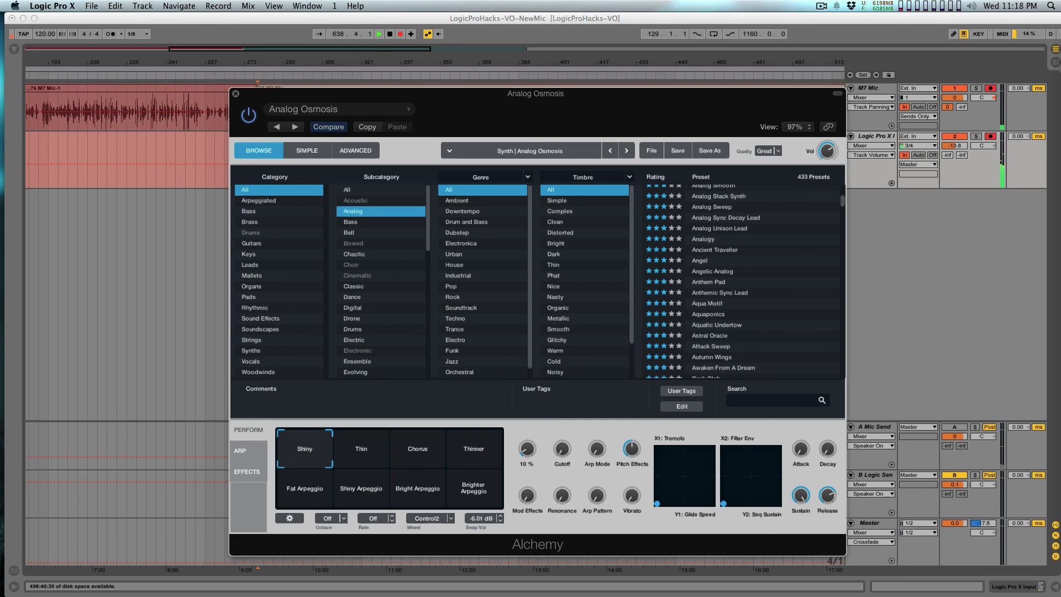
click(361, 449)
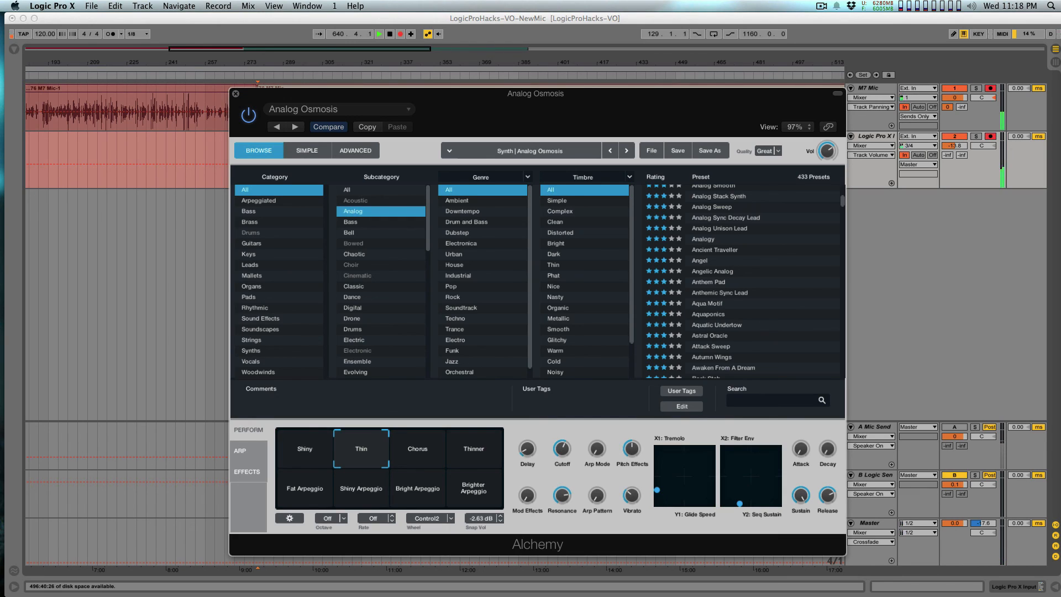
click(417, 449)
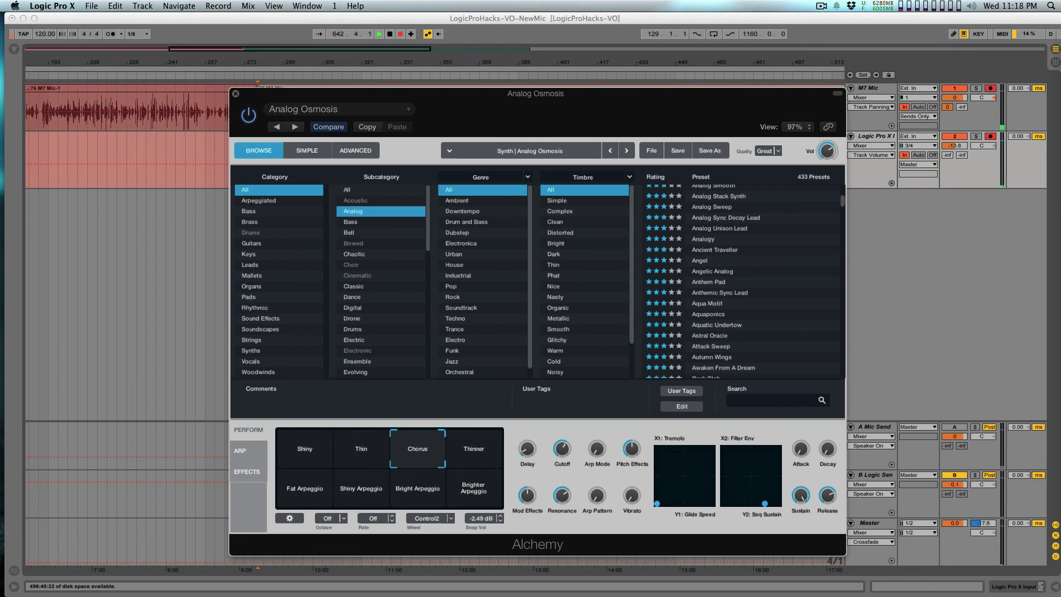
click(473, 488)
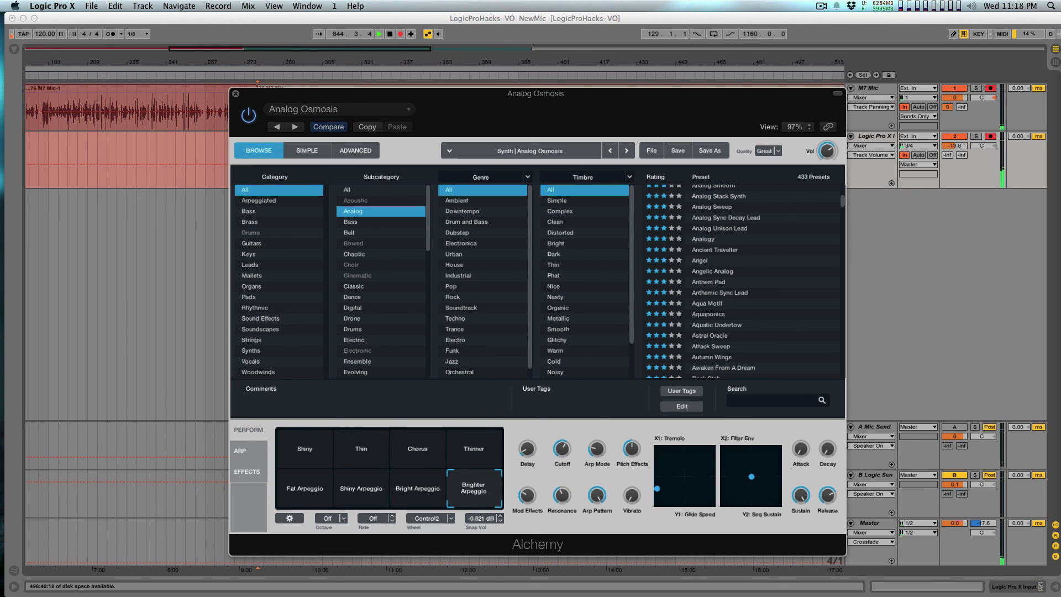
drag(249, 94, 1056, 283)
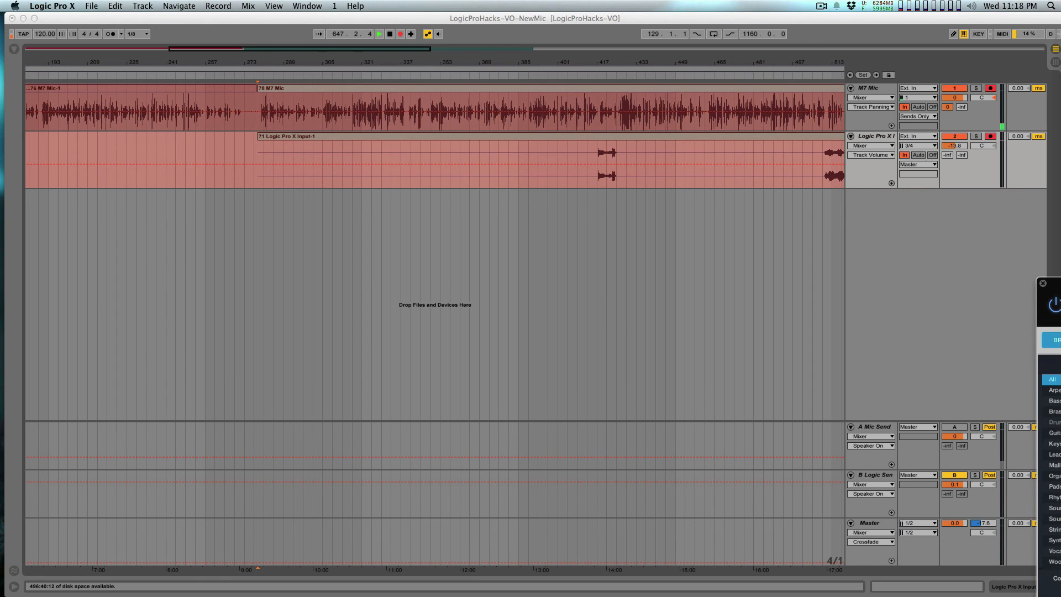